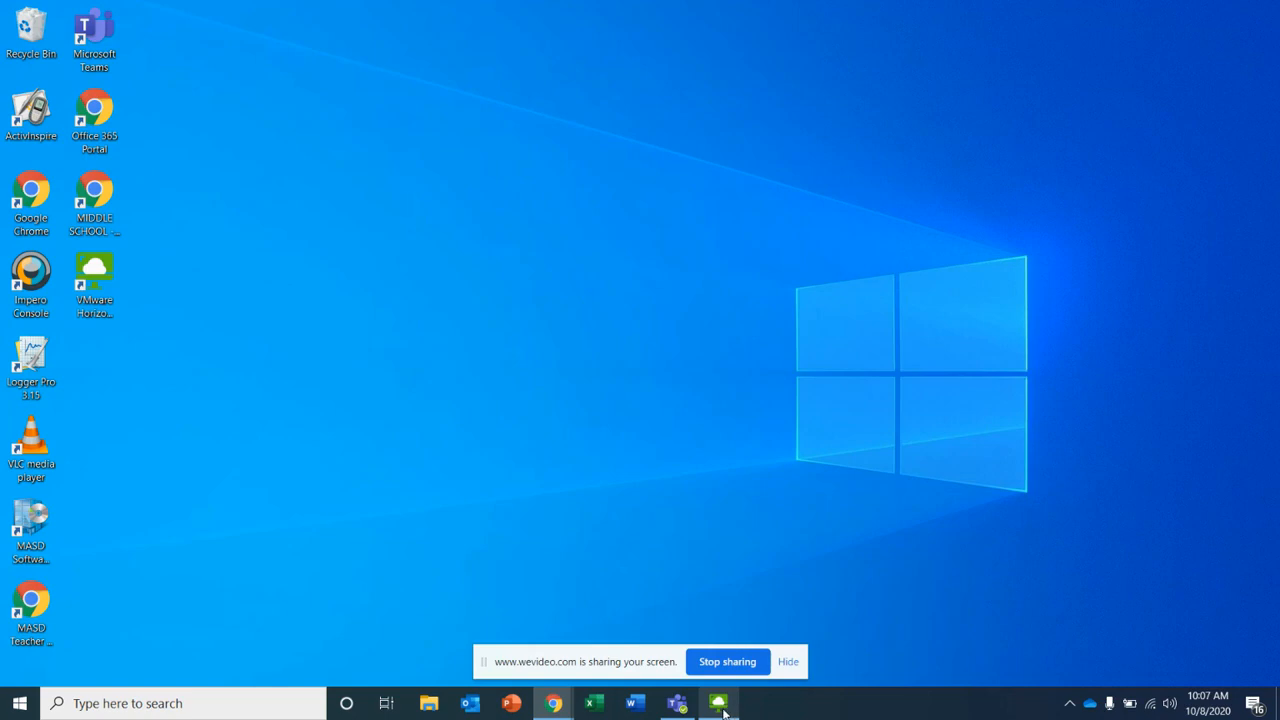
Step: Switch to the VMware Horizon remote desktop, launch Movie Studio Platinum 13.0 (64-bit) and accept its license agreement
click(725, 710)
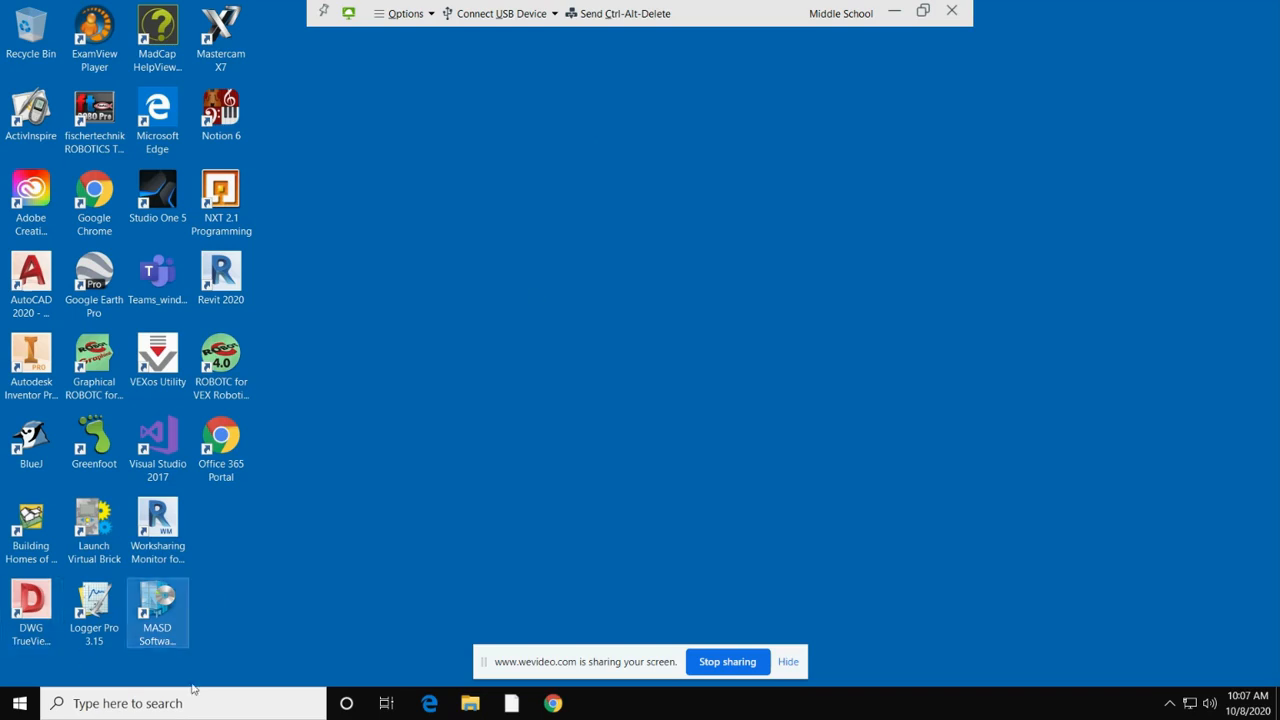
click(126, 704)
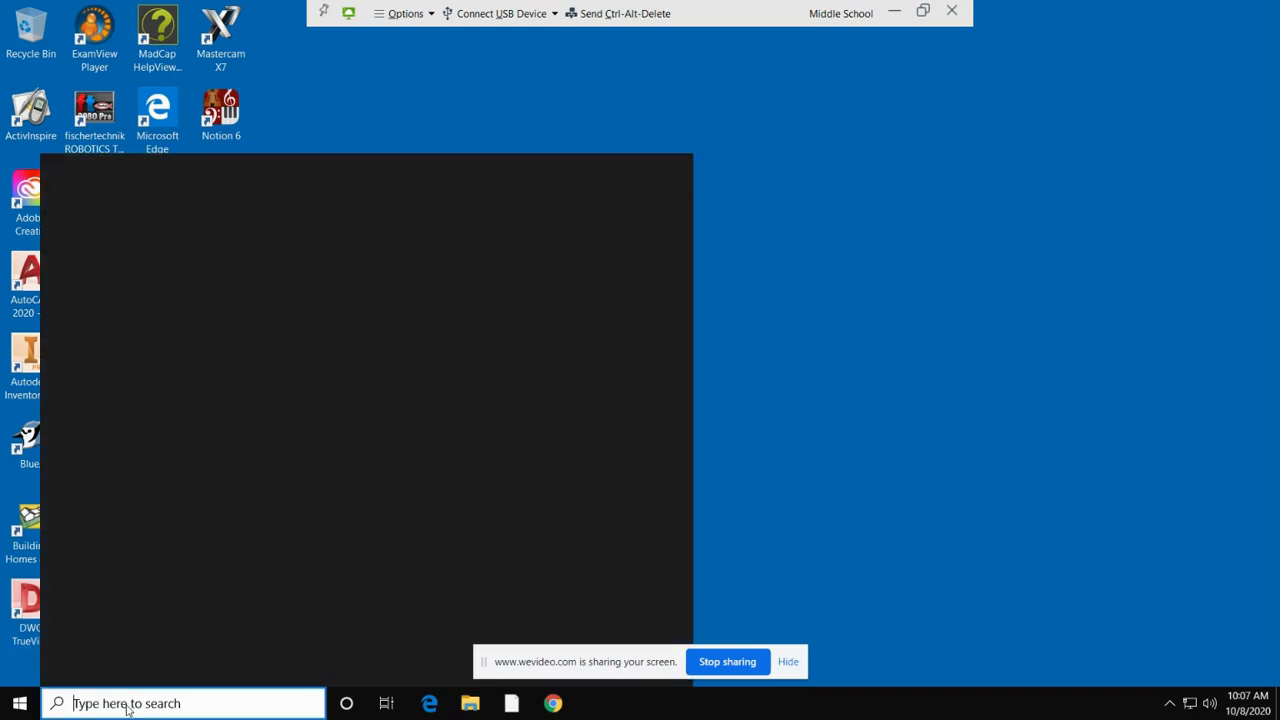
text(mo)
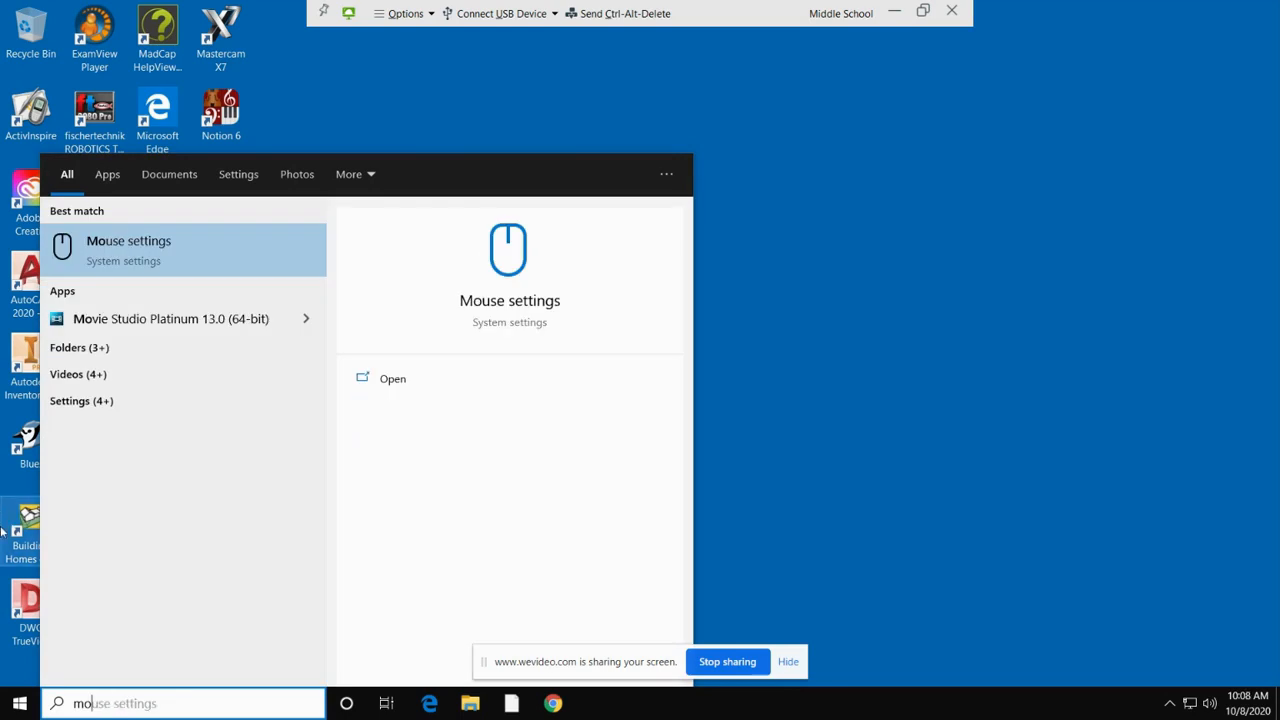
click(172, 320)
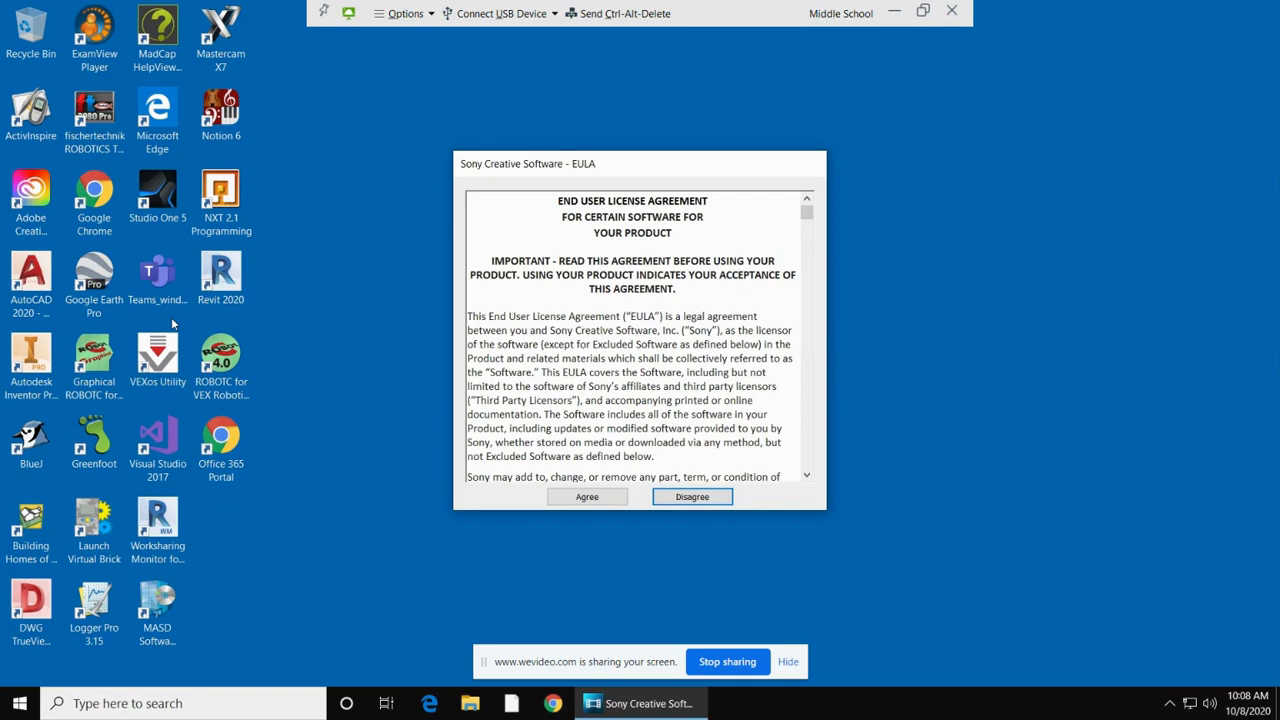
click(572, 498)
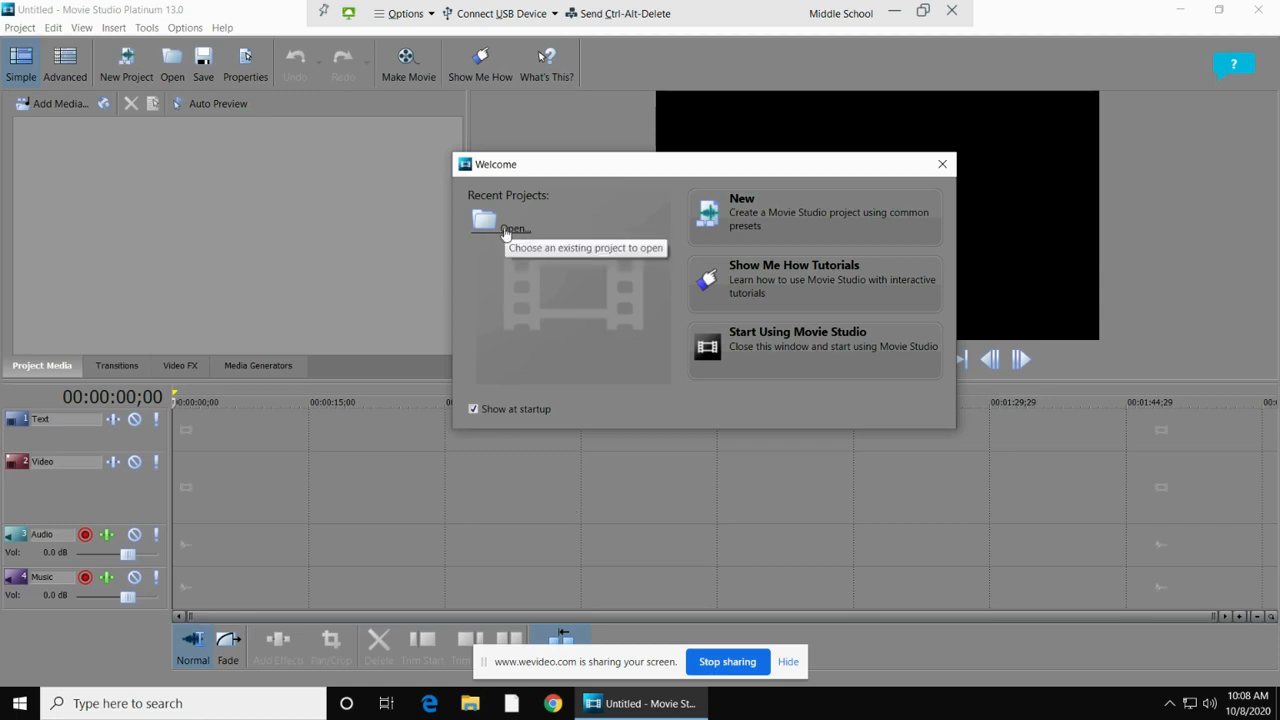
click(505, 229)
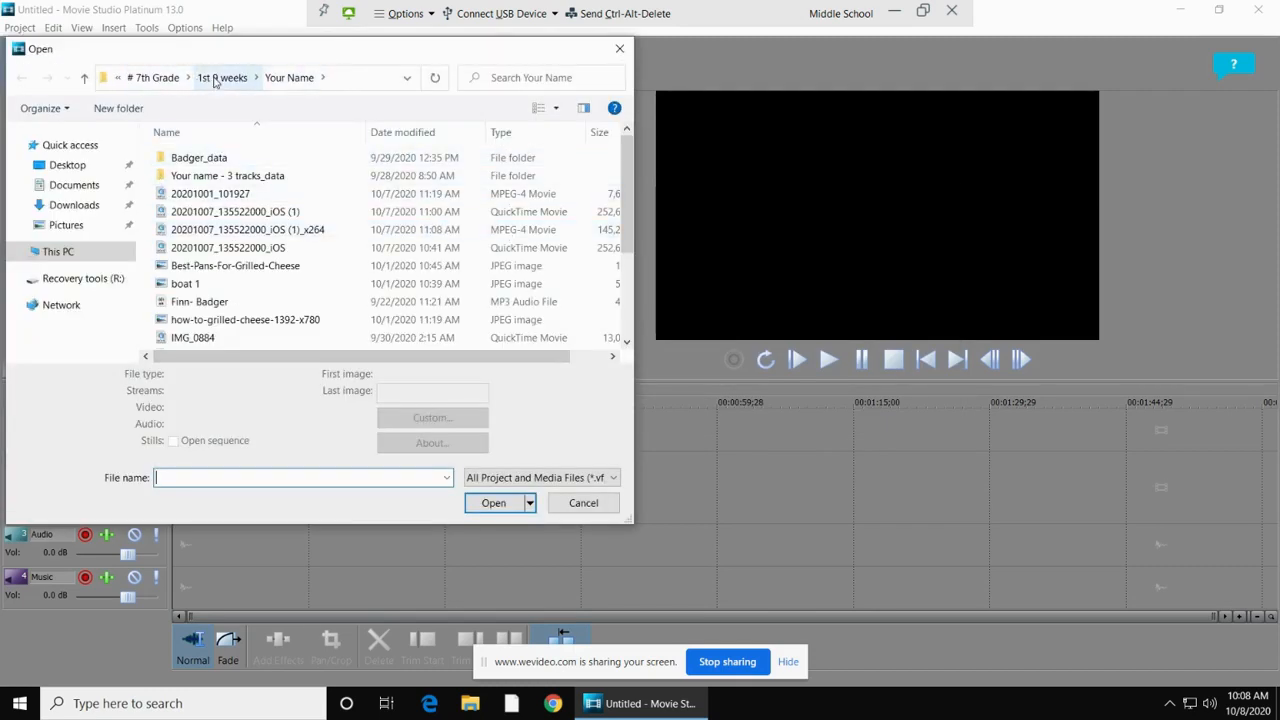
scroll(234, 278, down, 2)
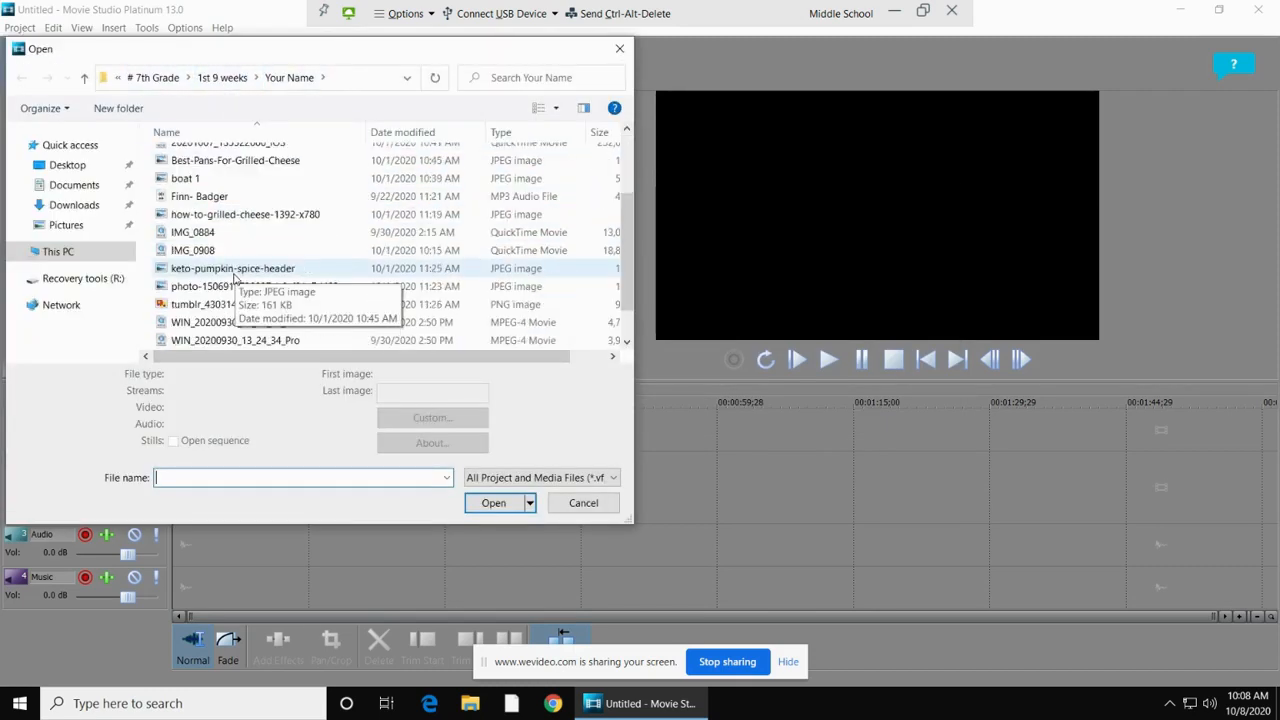
scroll(234, 278, down, 1)
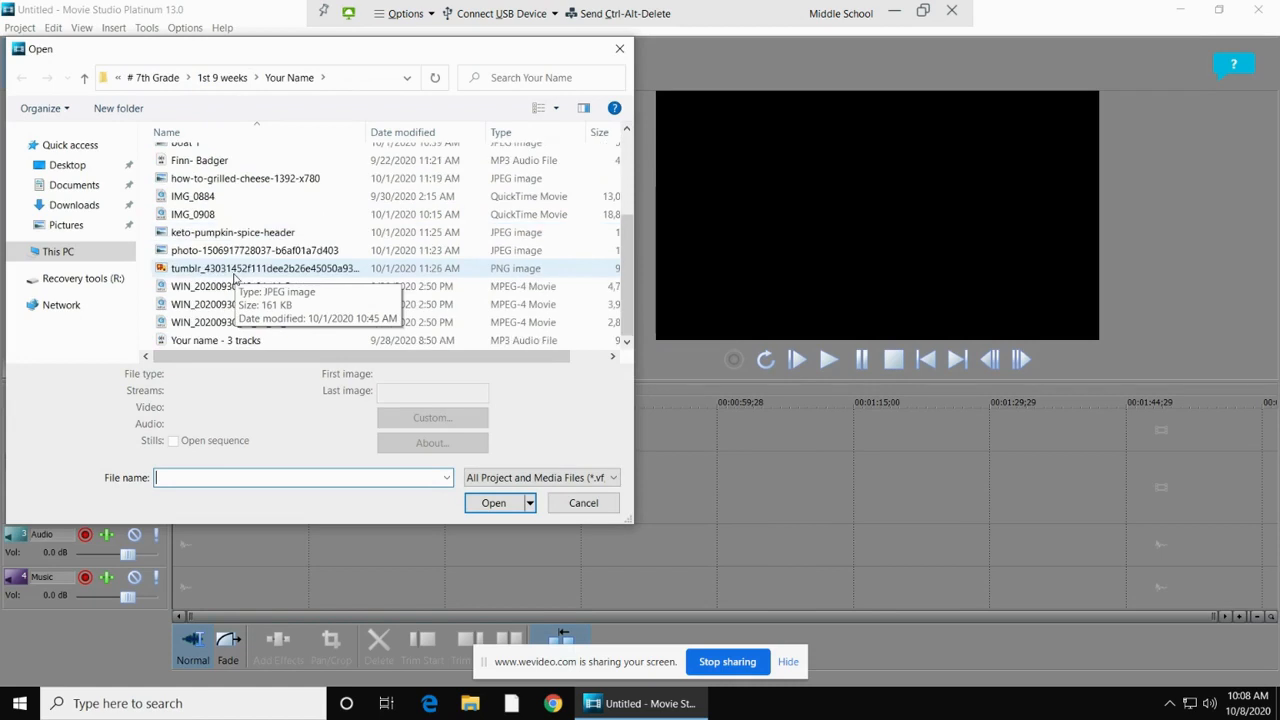
click(565, 500)
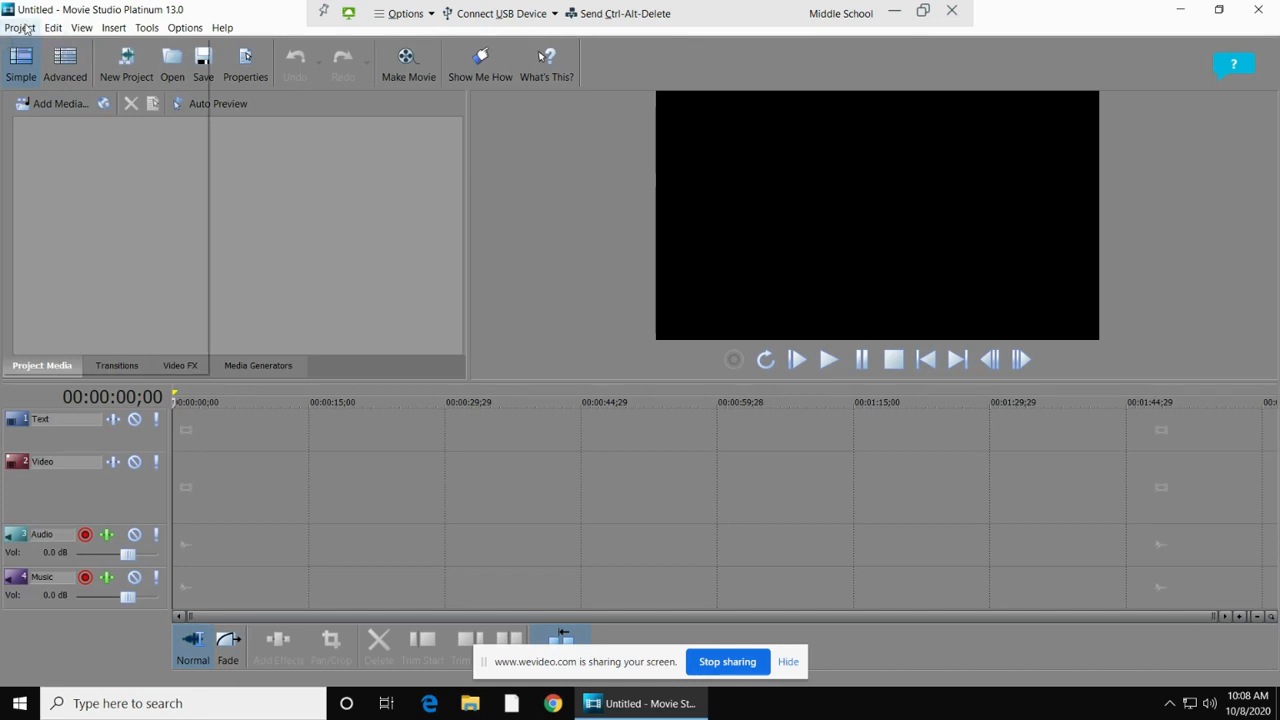
Step: Start a new project and name it "Your Name-Grilled Cheese"
click(24, 28)
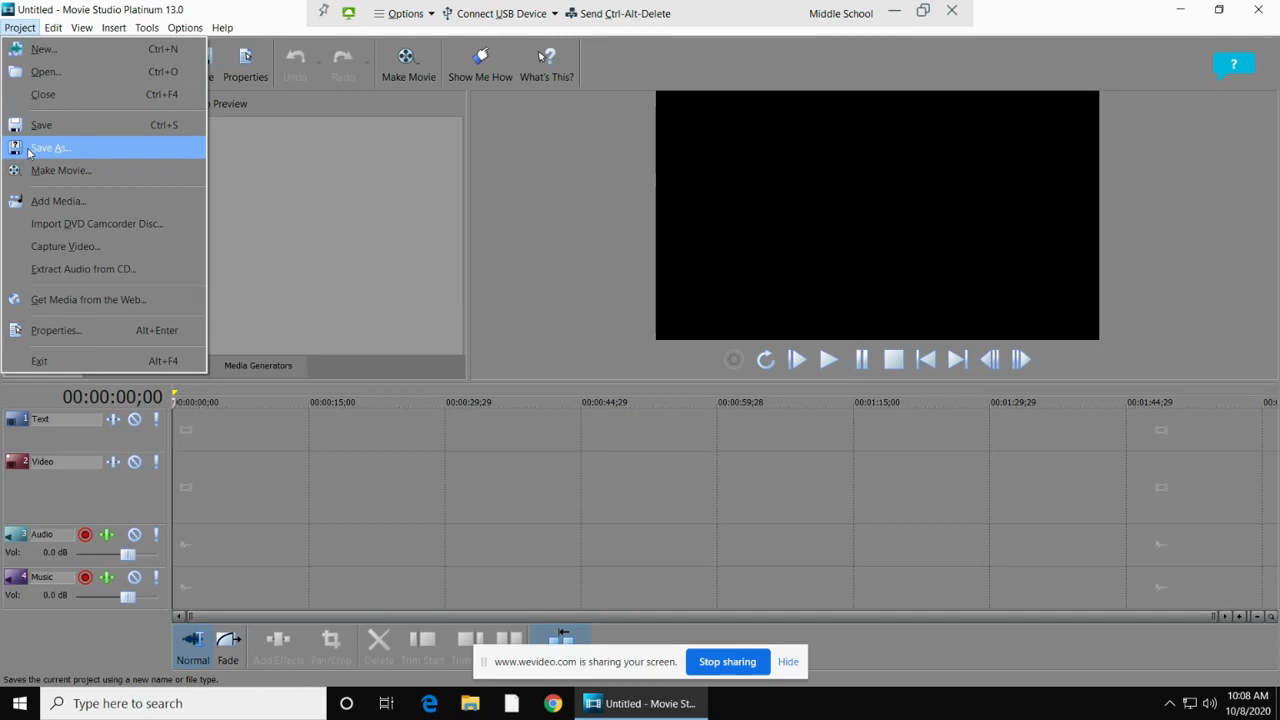
click(40, 49)
click(477, 381)
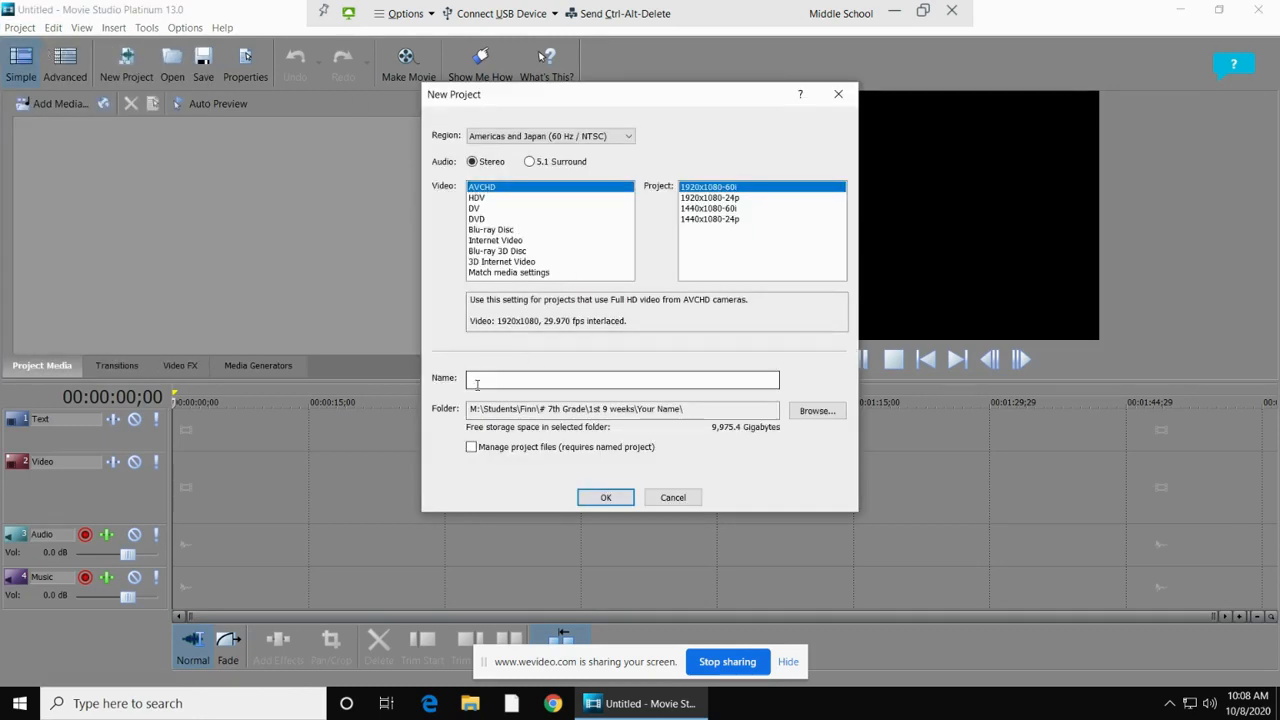
text(Your Nam)
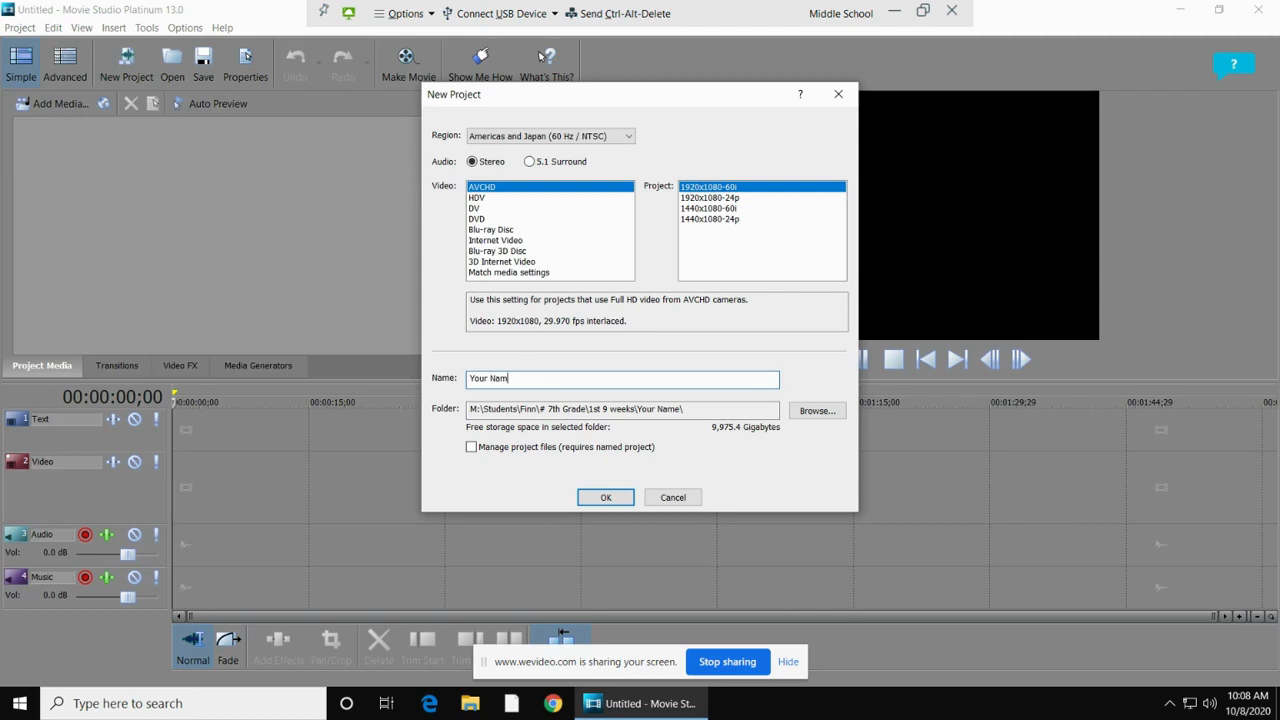
text(e-Grilled Your)
key(BackSpace)
key(BackSpace)
key(BackSpace)
key(BackSpace)
key(BackSpace)
text(Cheese)
Step: Select the Your Name folder under # 7th Grade, 1st 9 weeks on the MSTECHED (M:) drive as project folder and create the project
click(818, 409)
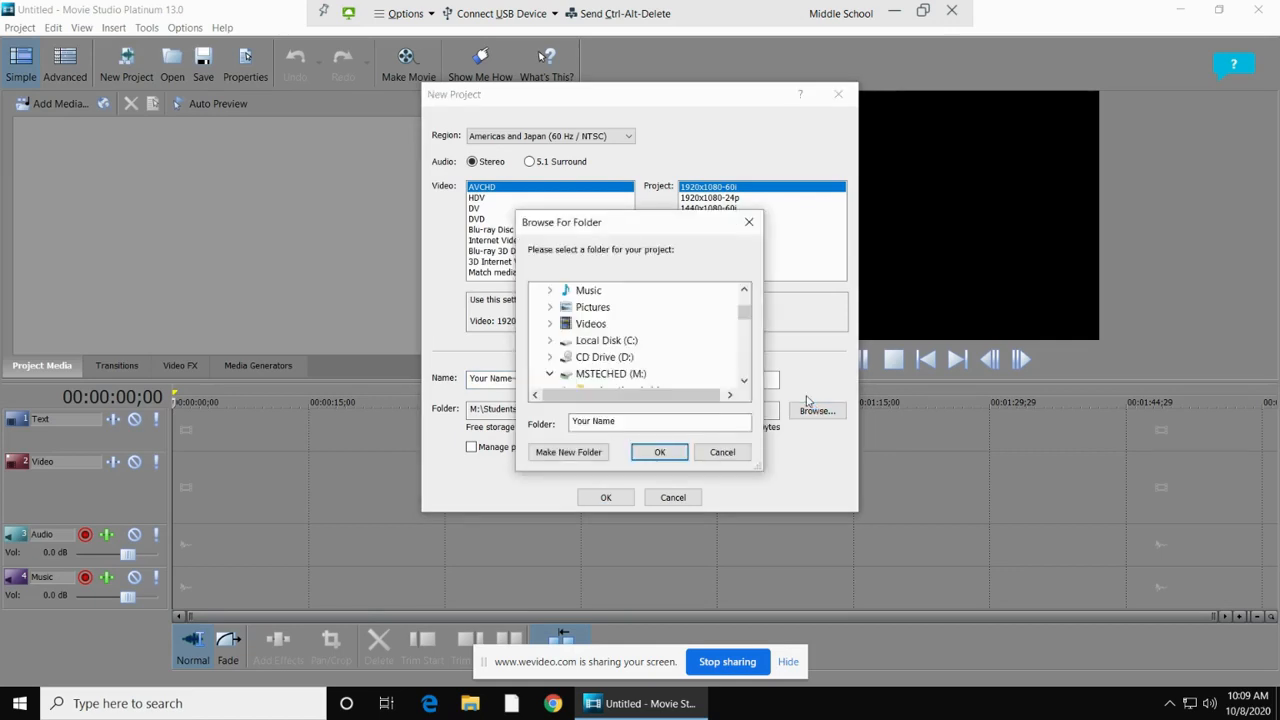
click(744, 382)
click(744, 382)
click(744, 382)
click(744, 382)
click(744, 382)
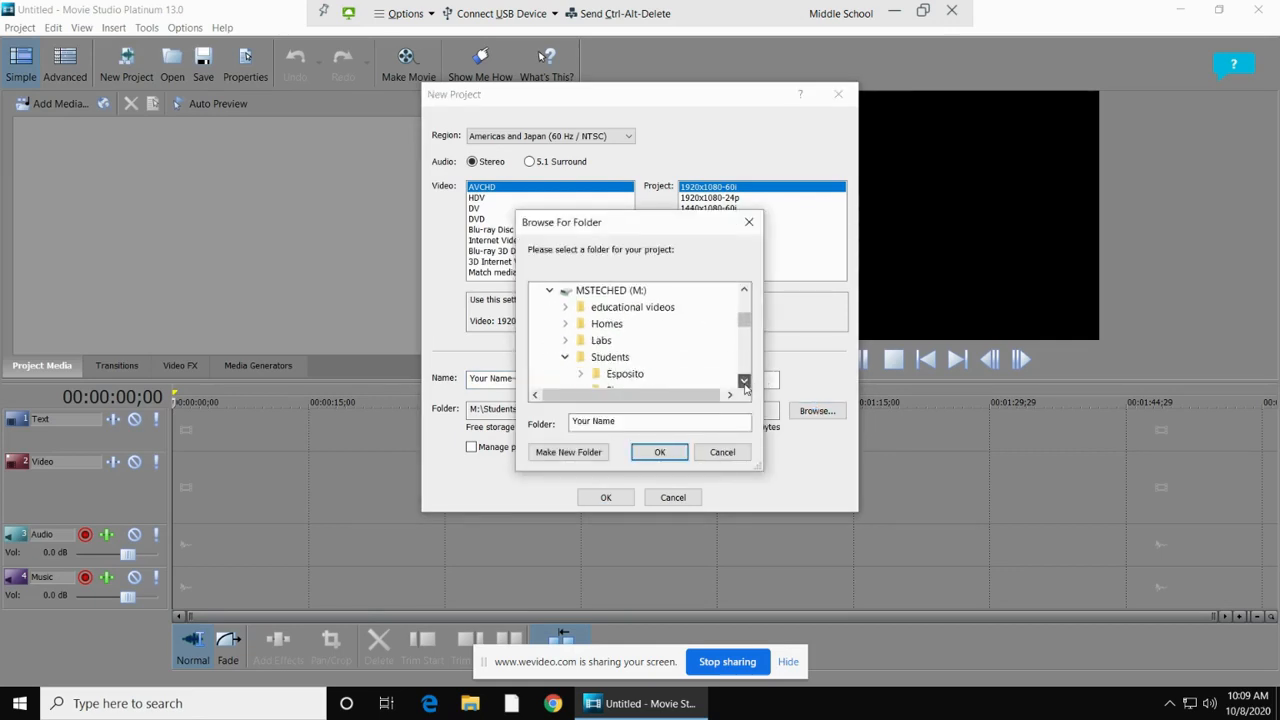
click(610, 358)
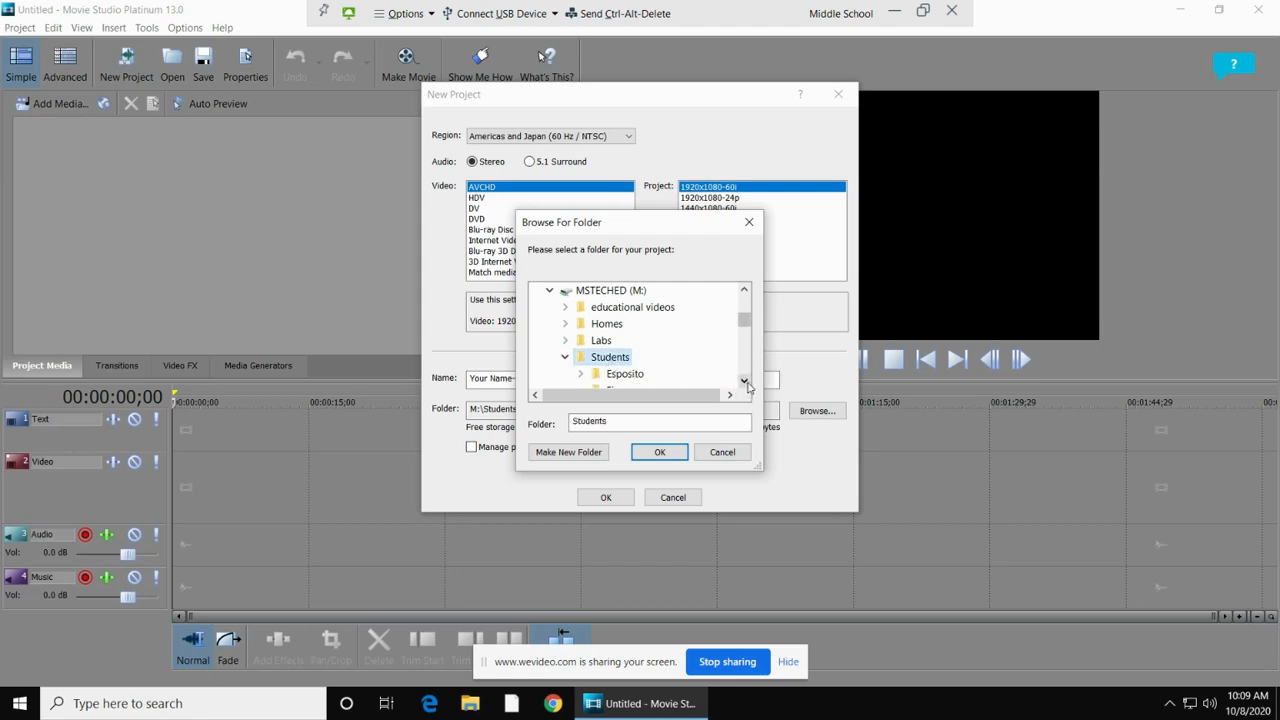
click(744, 381)
click(744, 381)
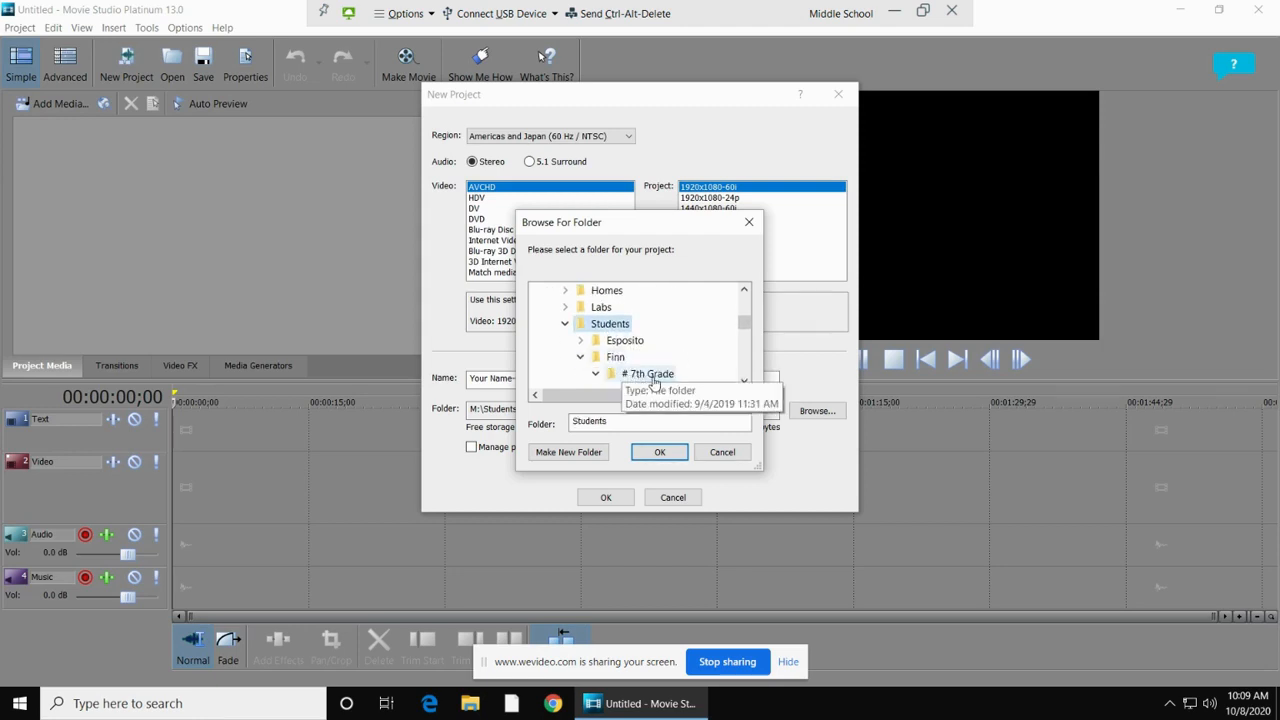
click(648, 373)
click(744, 381)
click(744, 382)
click(744, 382)
click(744, 382)
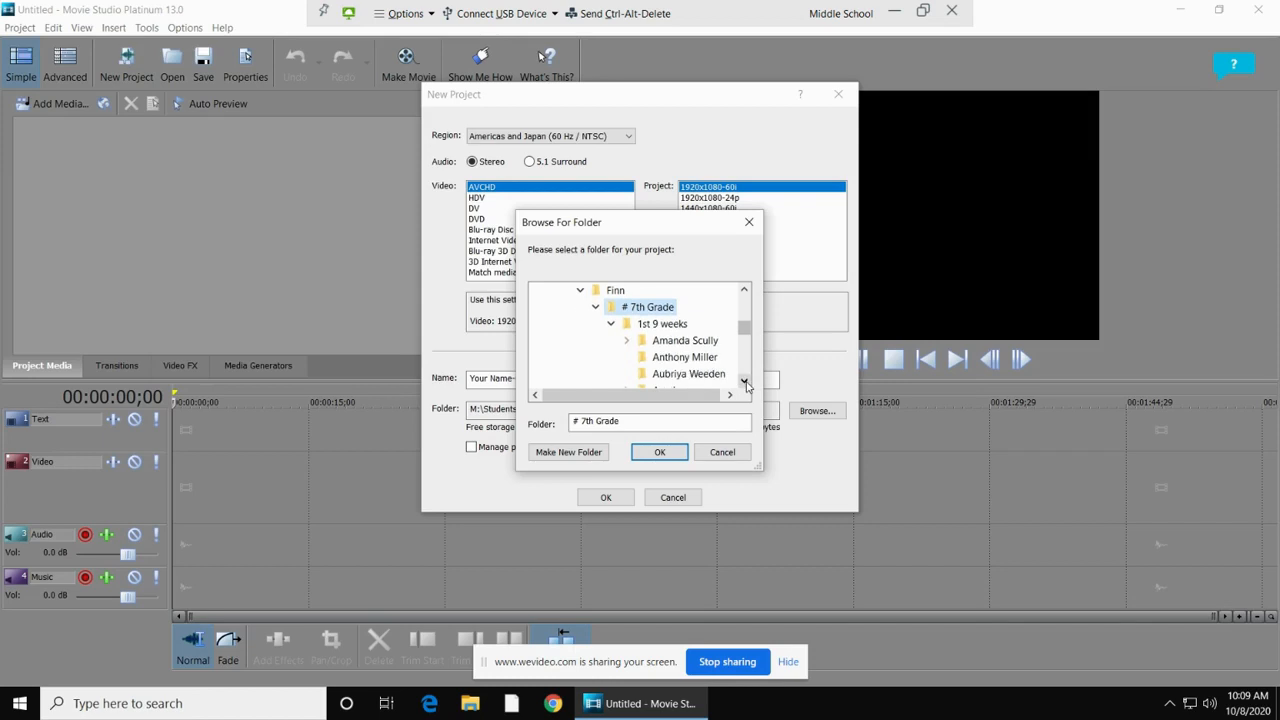
click(744, 382)
click(744, 382)
click(744, 382)
click(744, 382)
click(744, 382)
click(744, 382)
click(744, 382)
click(744, 382)
click(744, 382)
click(744, 382)
click(744, 382)
click(744, 382)
click(744, 382)
click(744, 382)
click(744, 382)
click(744, 382)
click(685, 357)
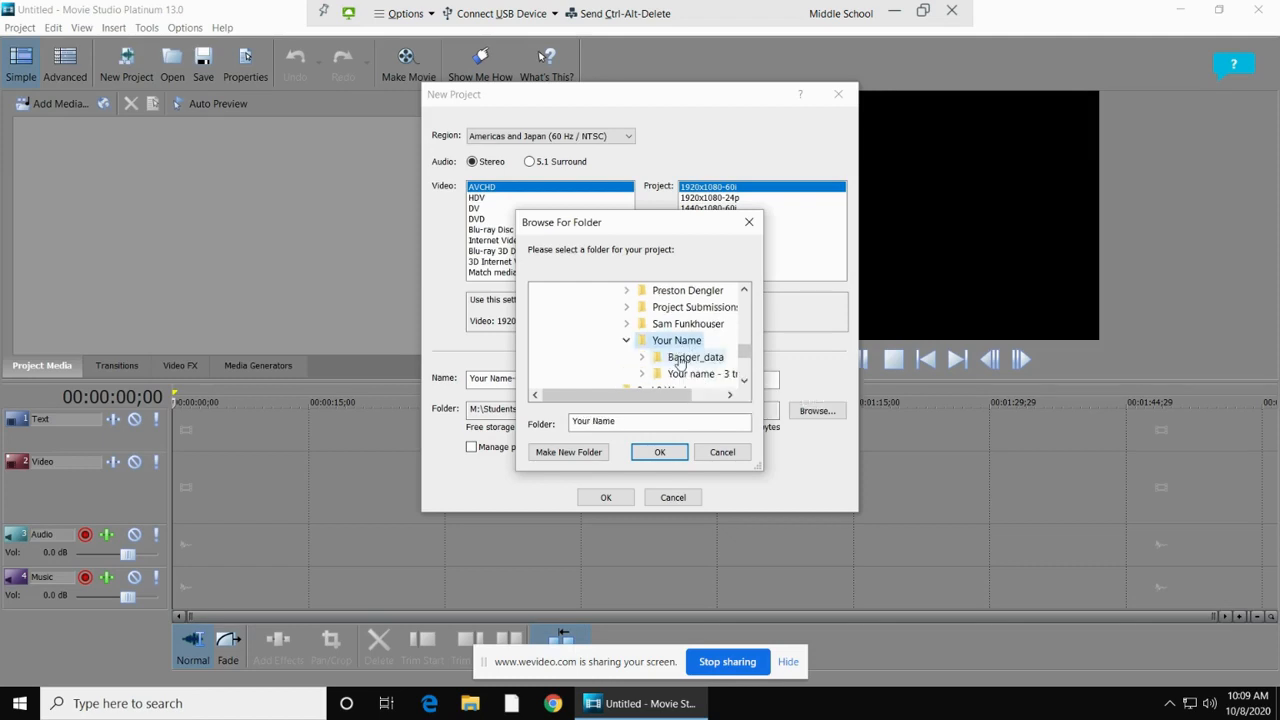
click(655, 453)
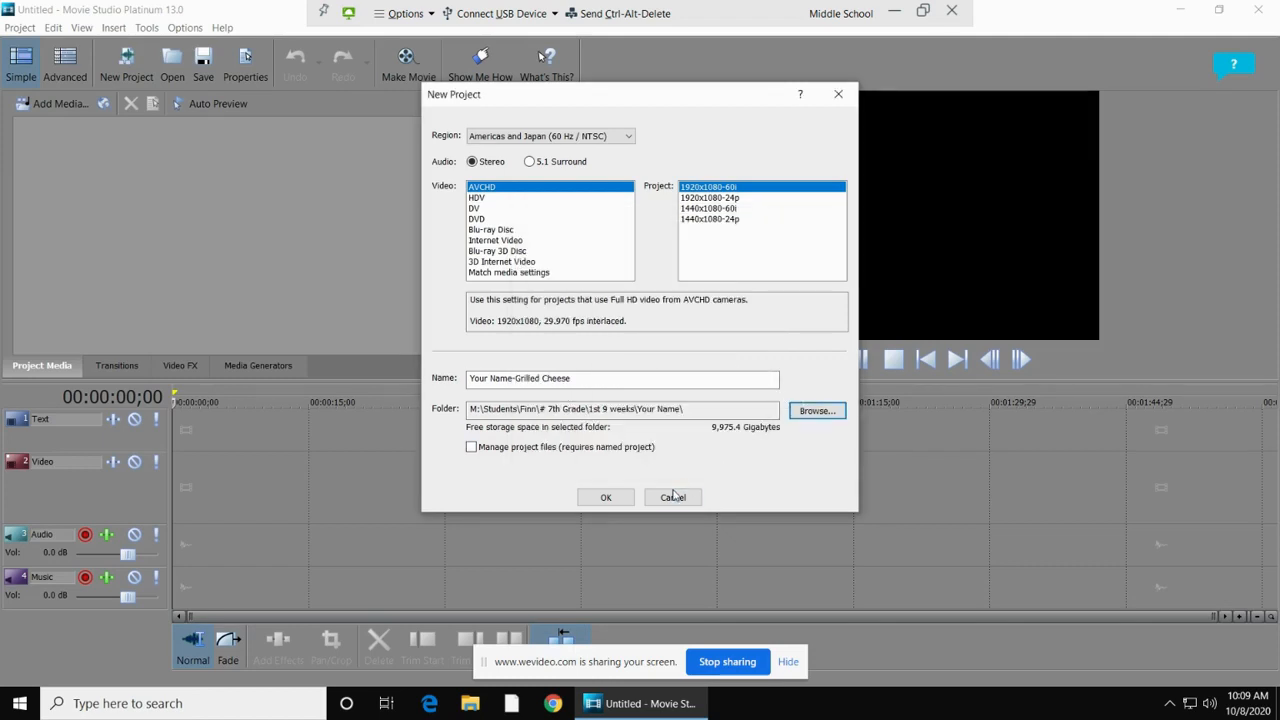
click(603, 498)
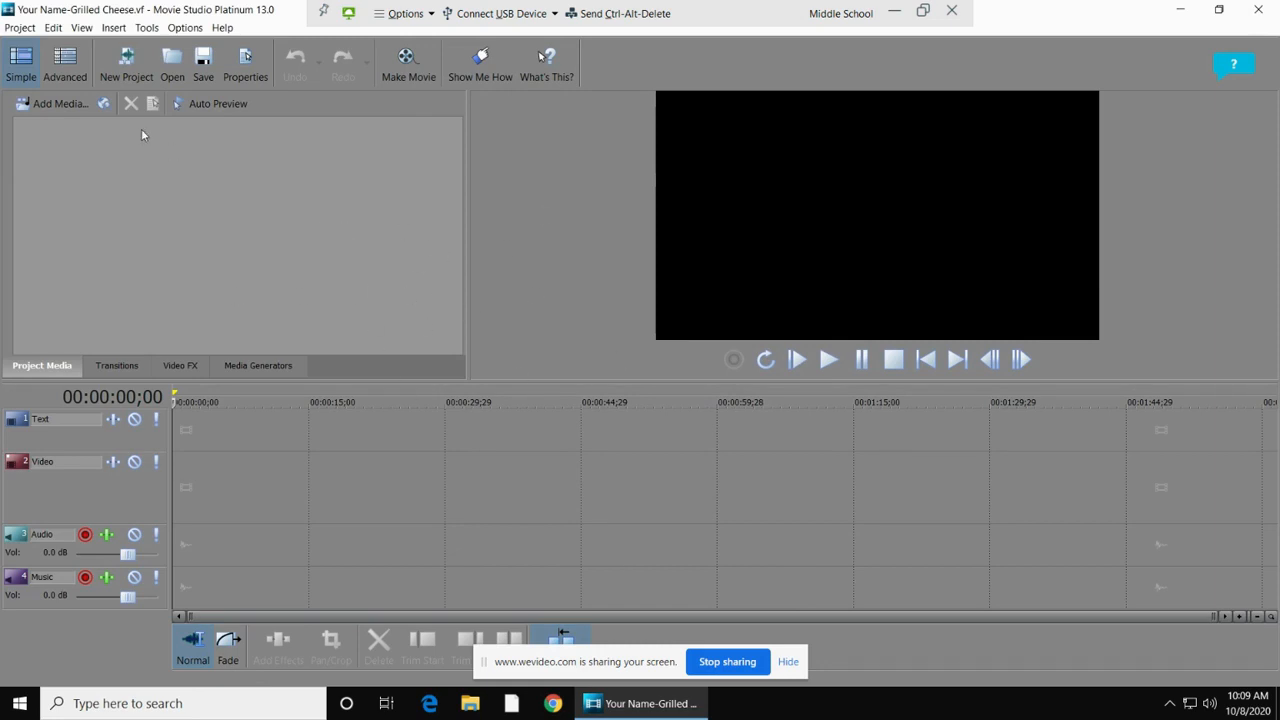
Step: Examine the files available to open in the Your Name folder under # 7th Grade, 1st 9 weeks on the MSTECHED (M:) drive
click(20, 27)
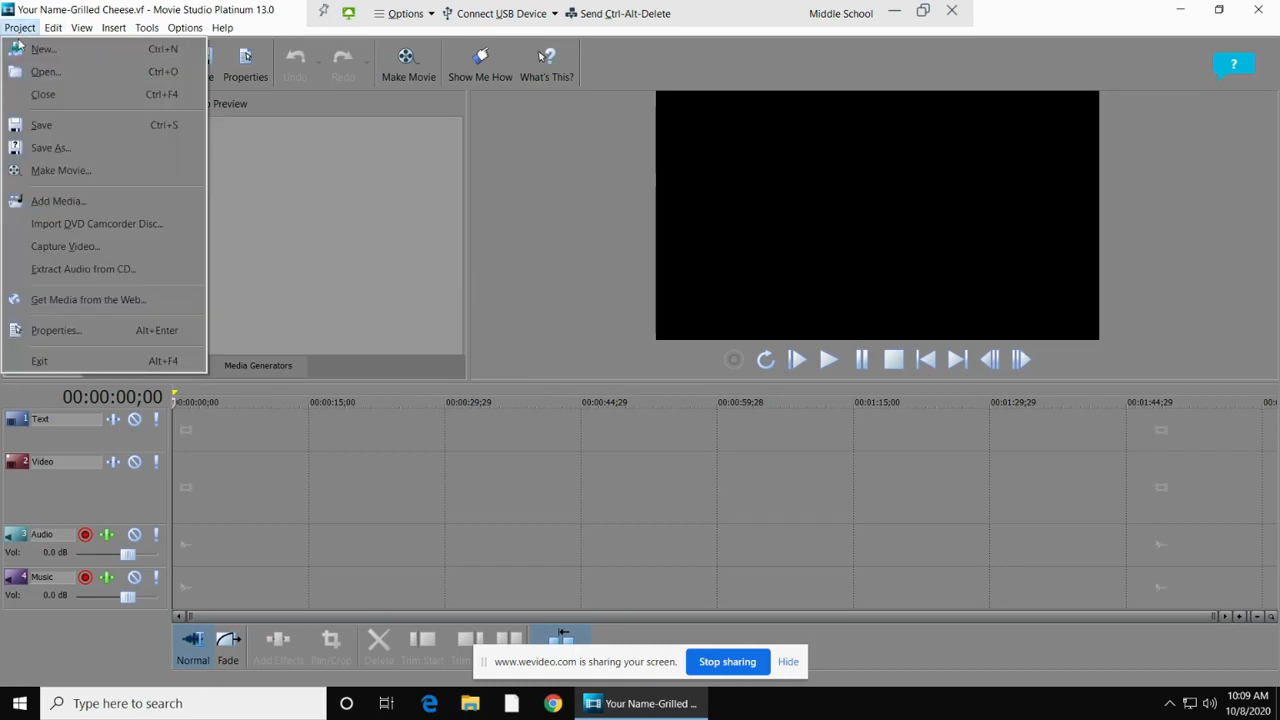
click(38, 72)
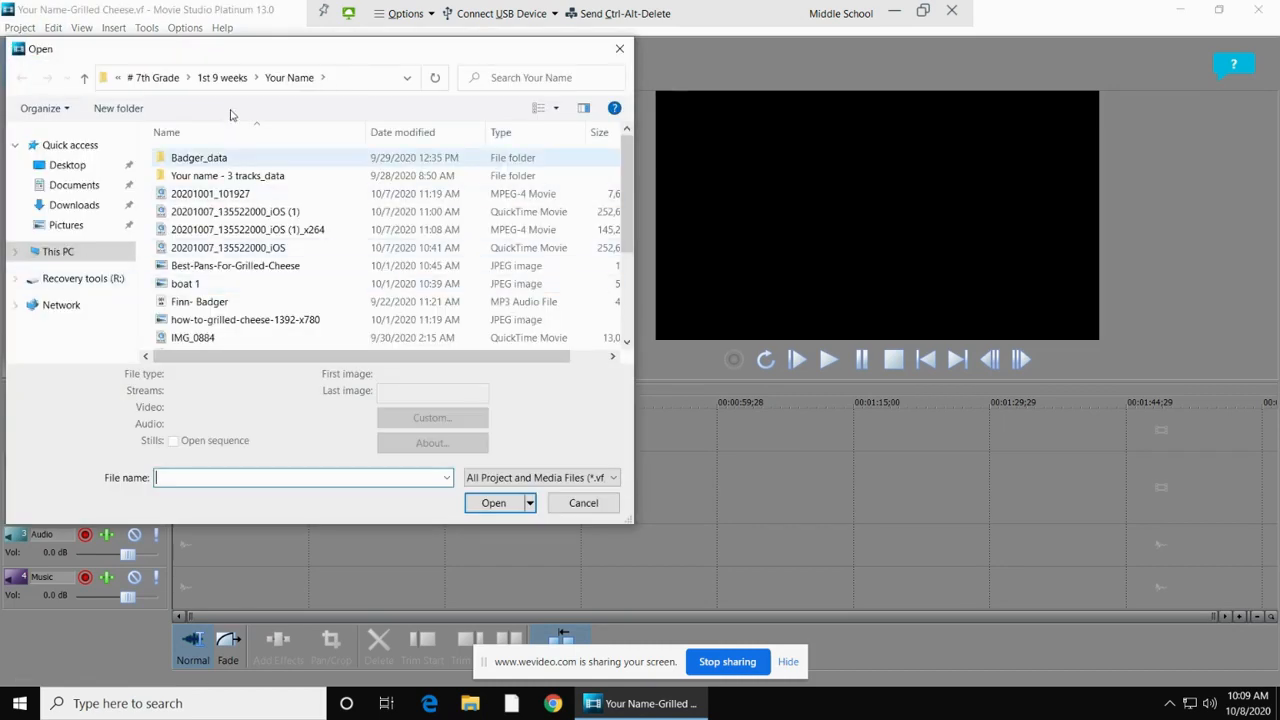
click(52, 251)
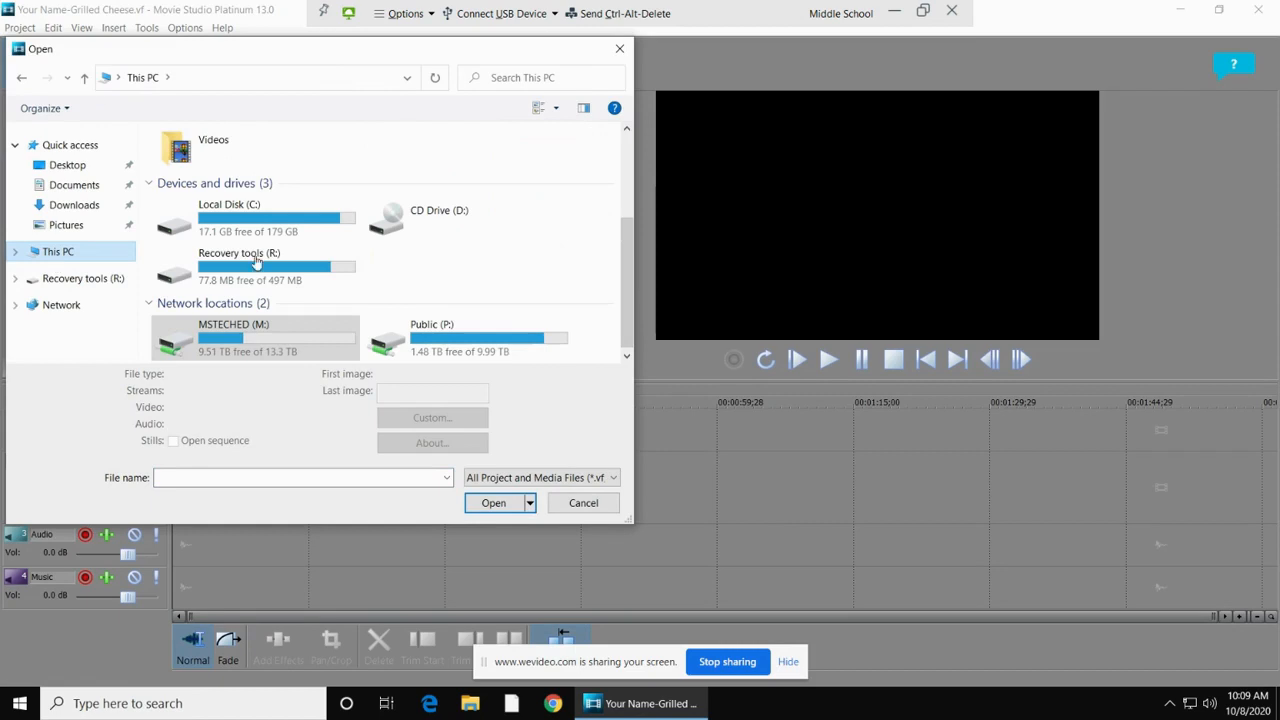
double_click(317, 346)
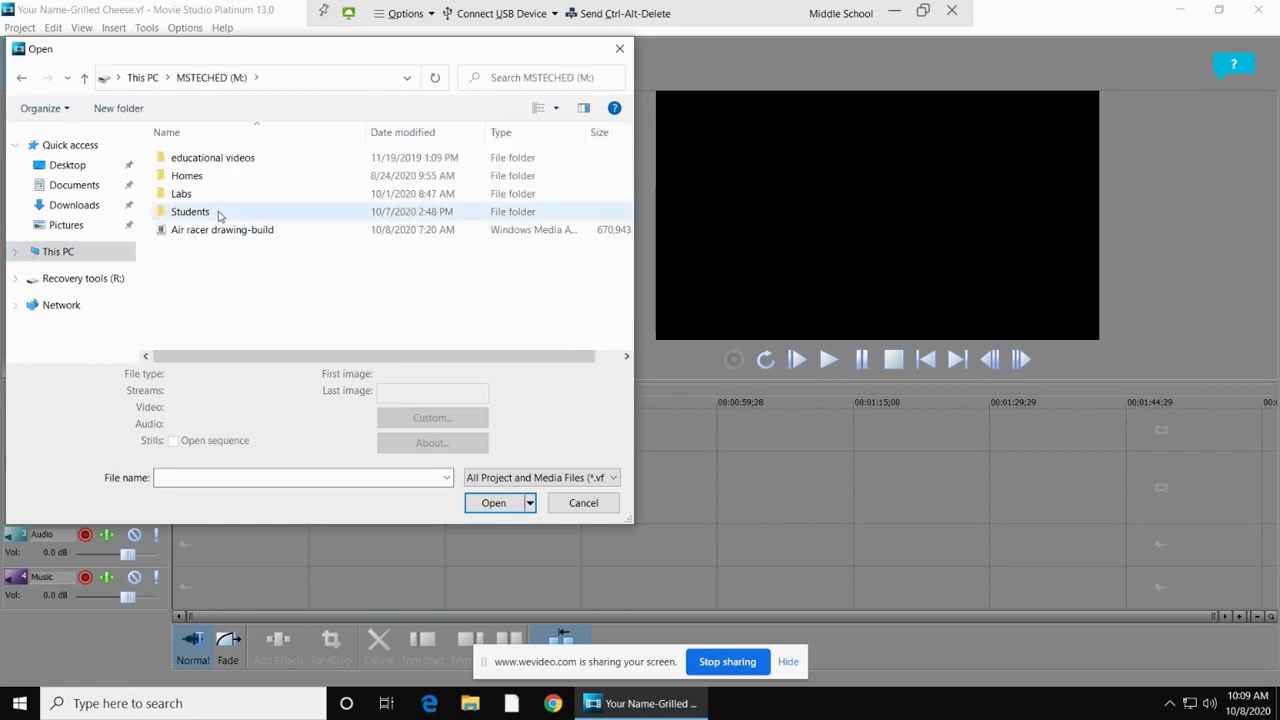
double_click(191, 212)
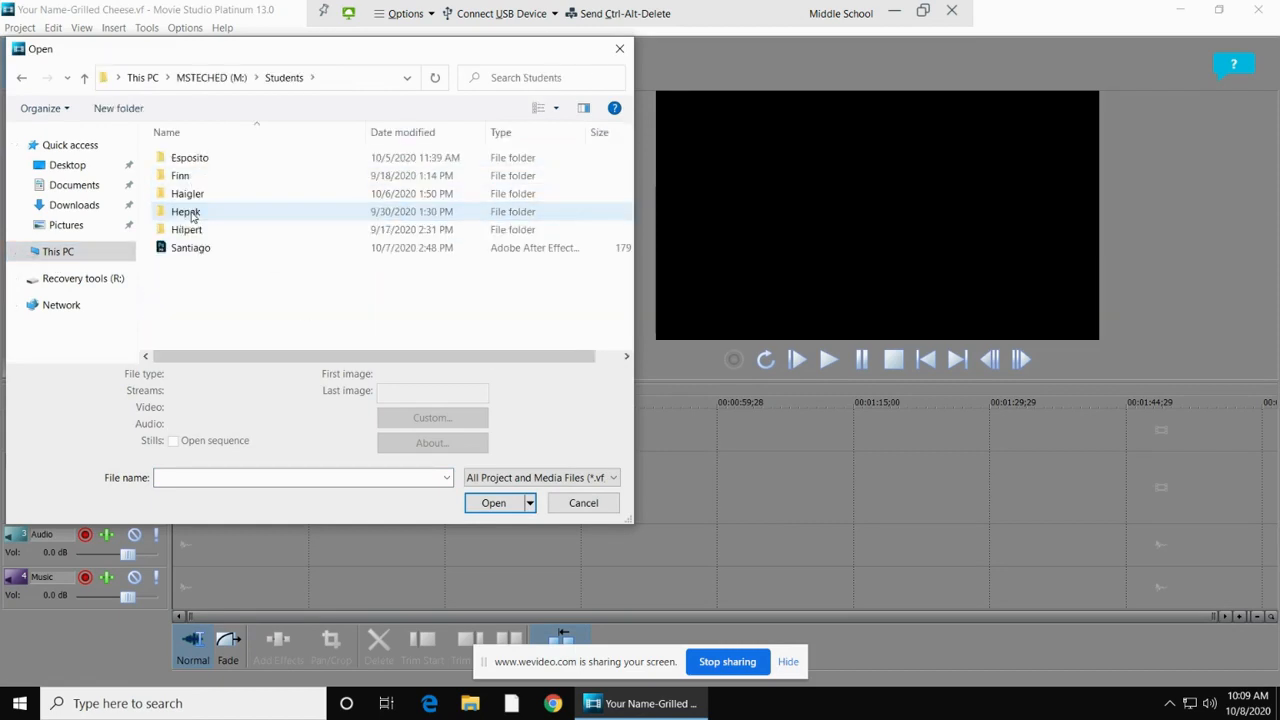
click(184, 179)
double_click(184, 181)
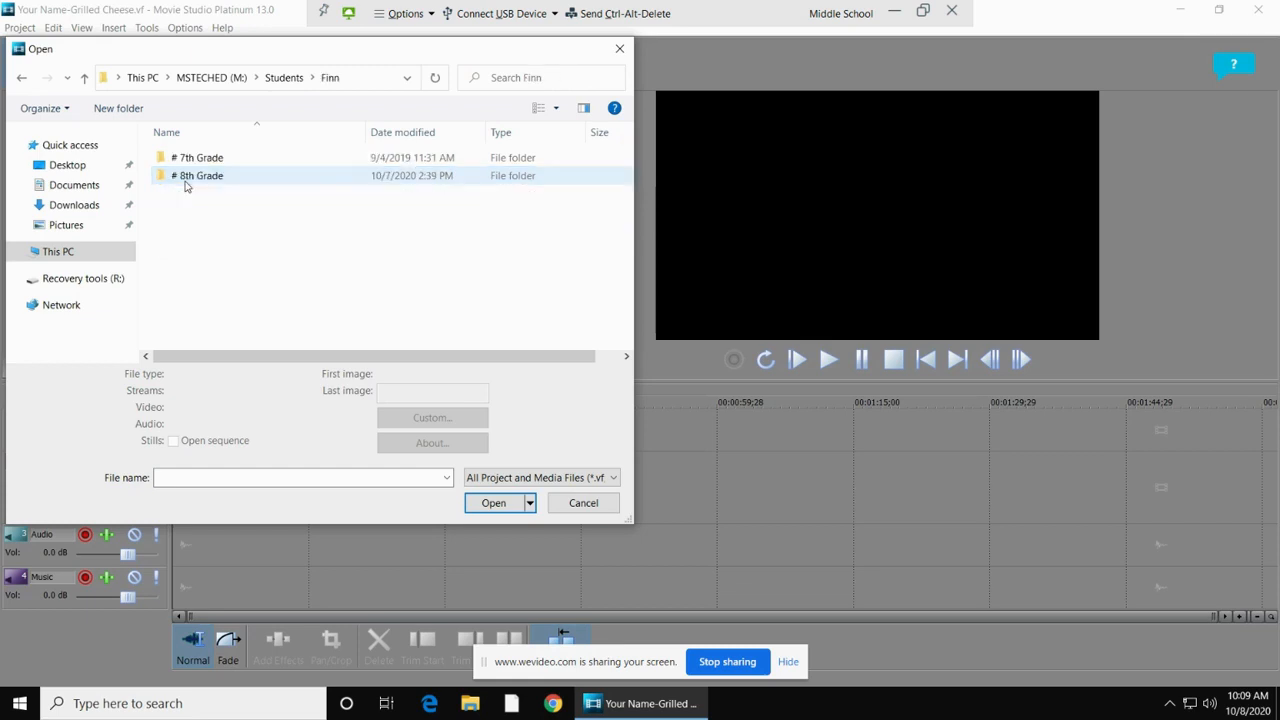
click(199, 160)
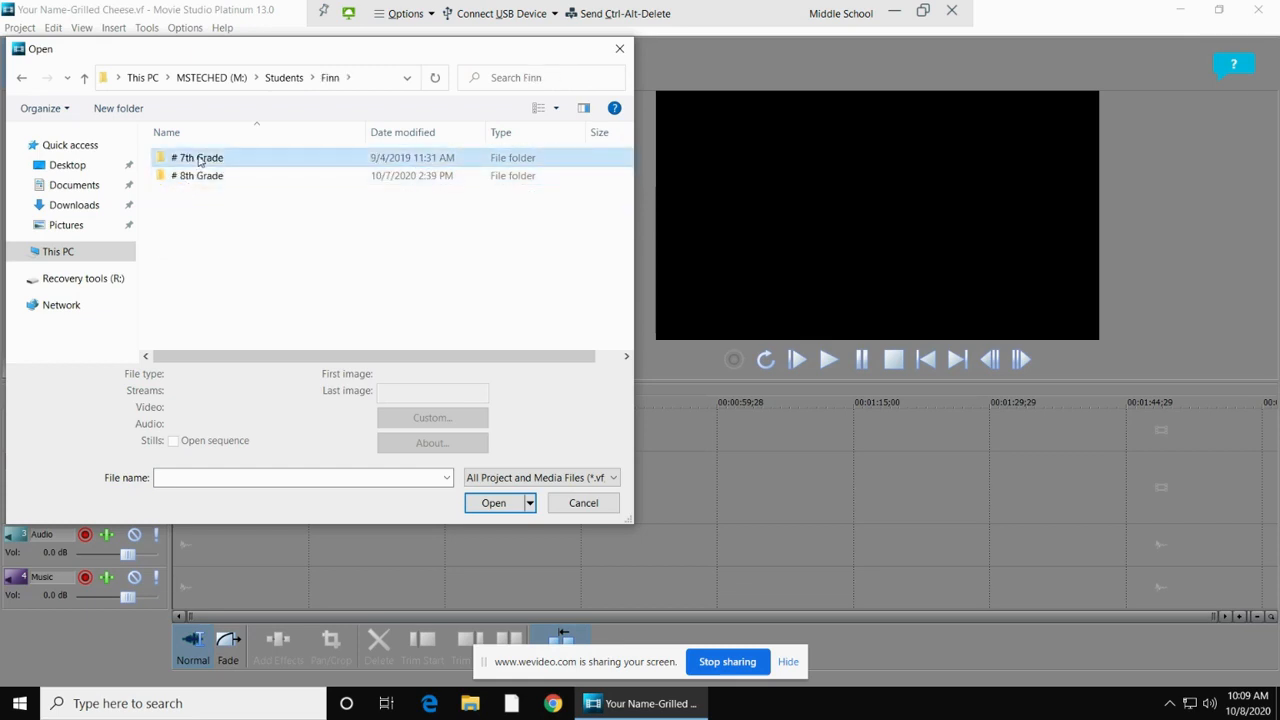
double_click(199, 160)
double_click(195, 158)
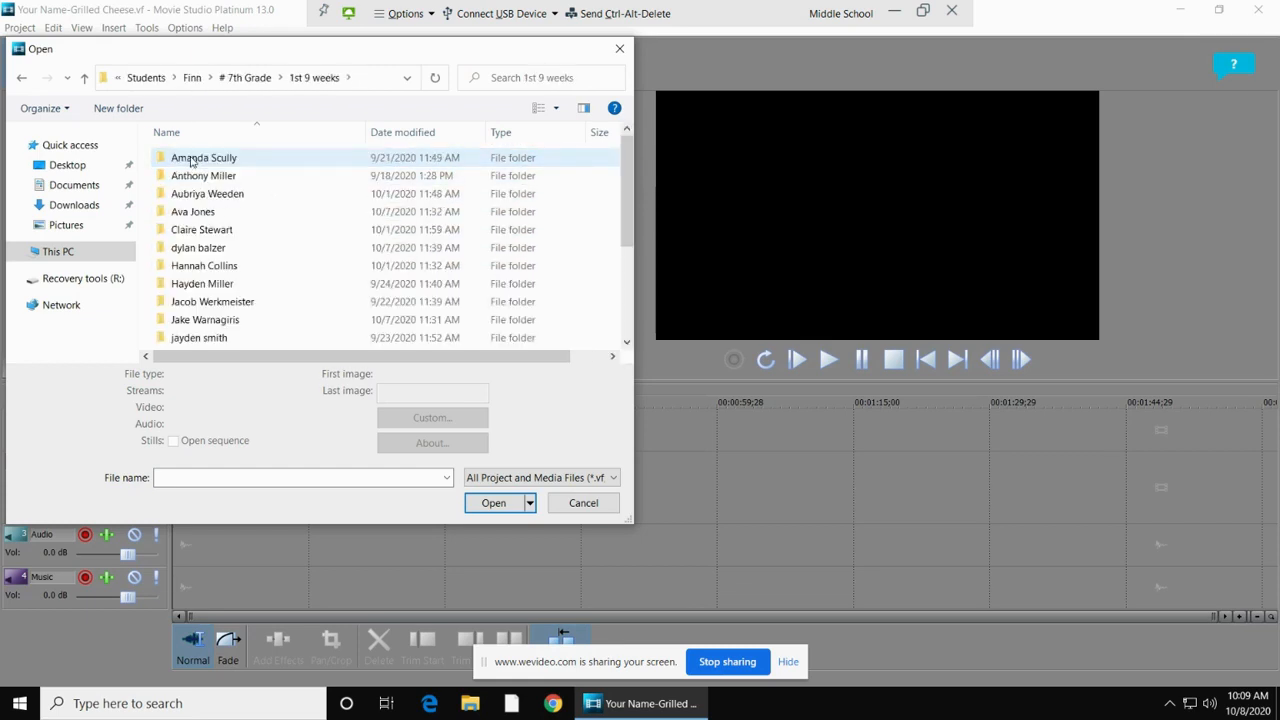
scroll(314, 266, down, 3)
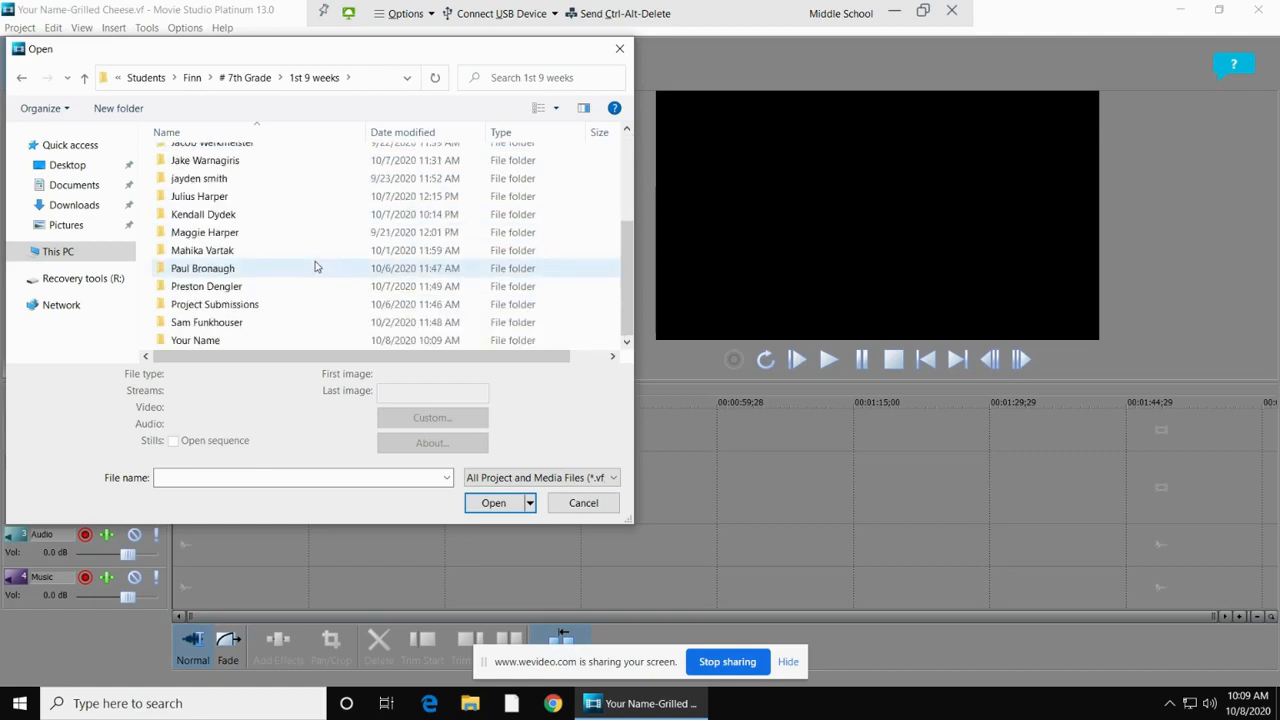
double_click(200, 340)
scroll(268, 285, down, 3)
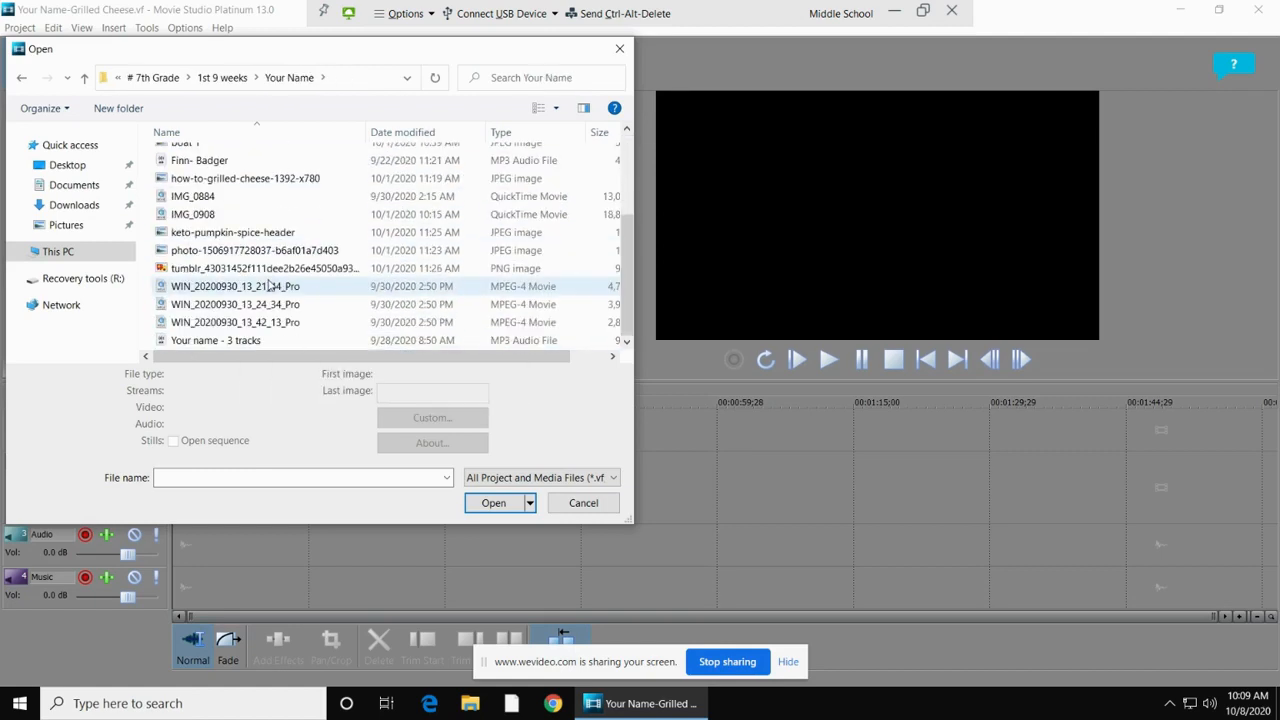
click(585, 503)
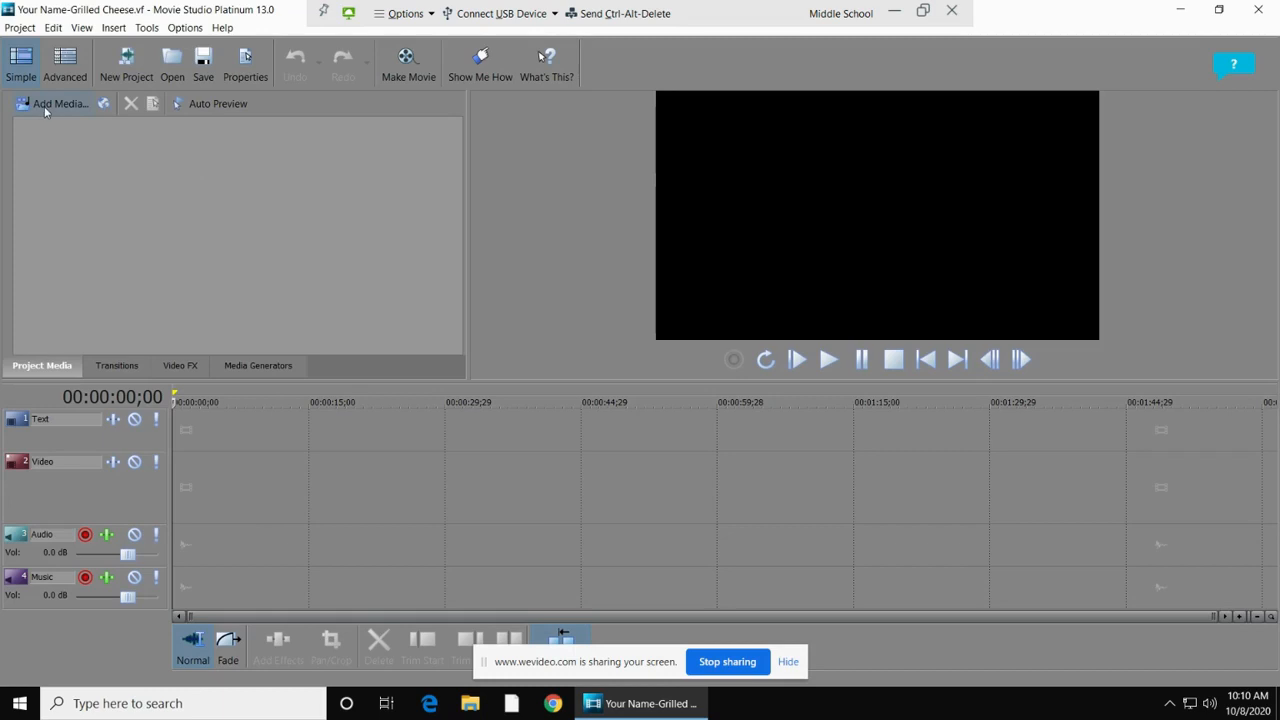
Step: Switch to the advanced workspace and add the 20201001_101927 video from the Your Name folder under 1st 9 weeks to the project media
click(72, 47)
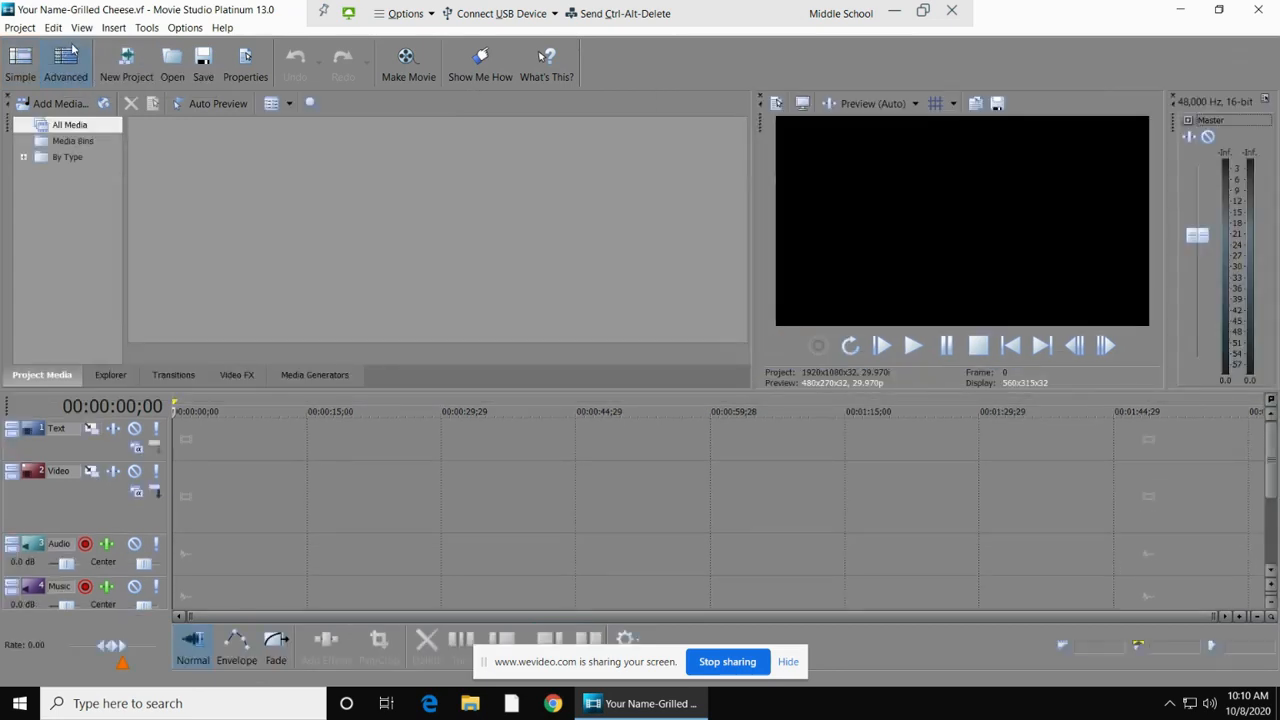
click(61, 104)
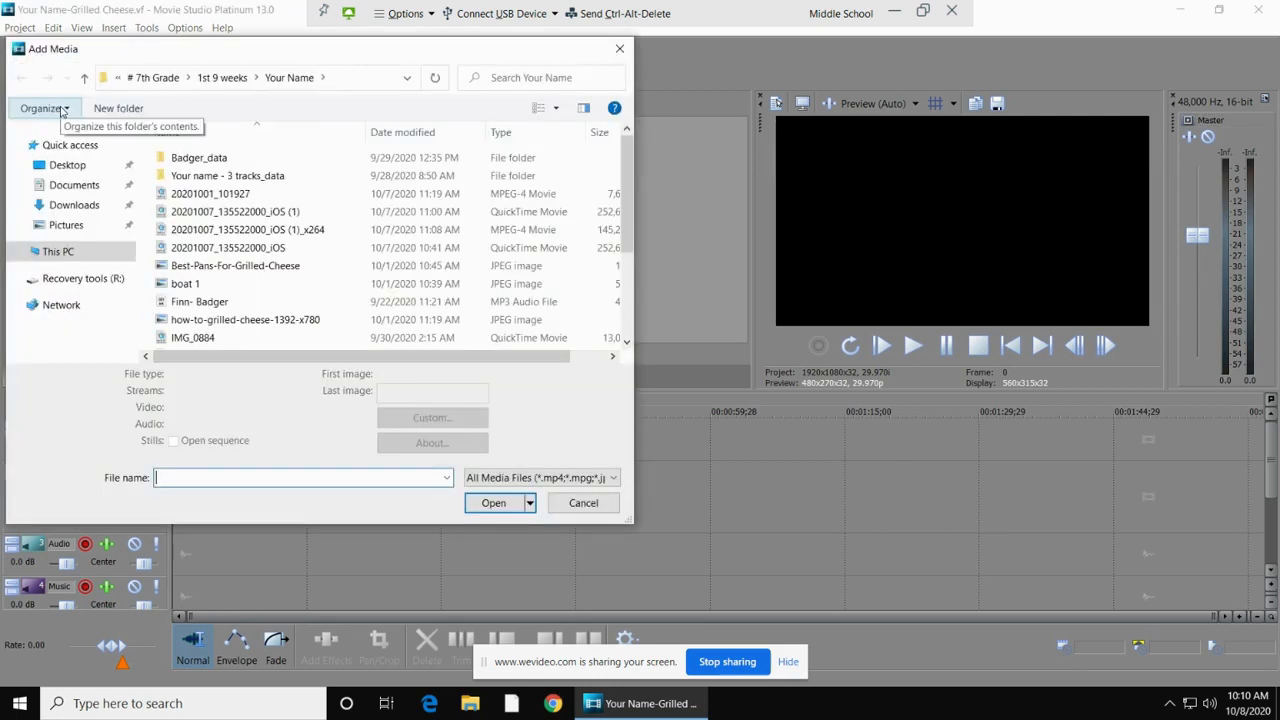
click(150, 79)
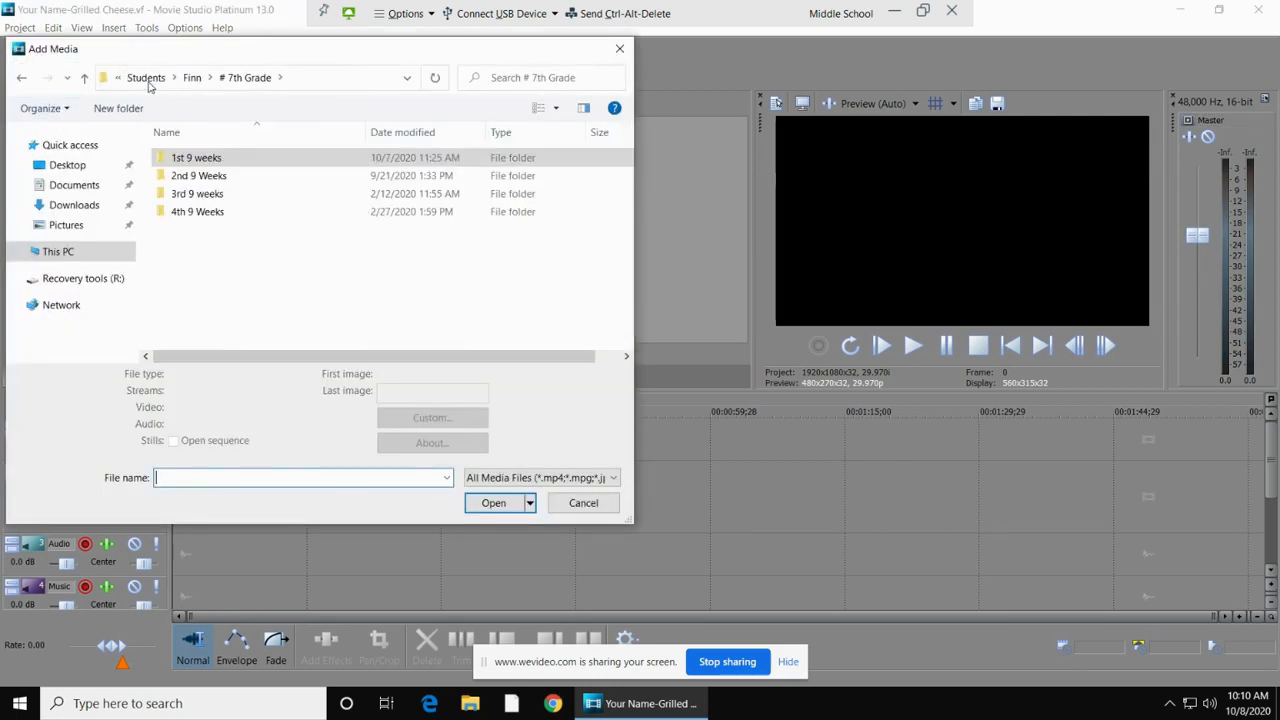
double_click(165, 160)
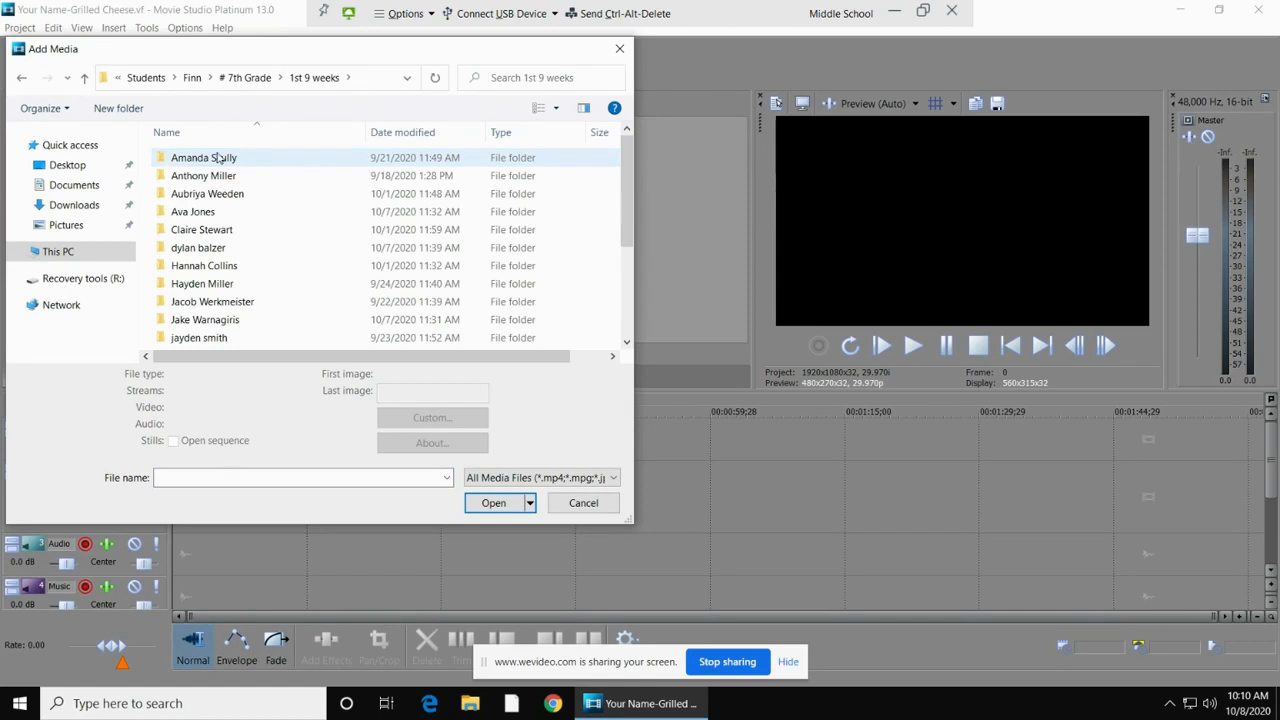
scroll(249, 304, down, 3)
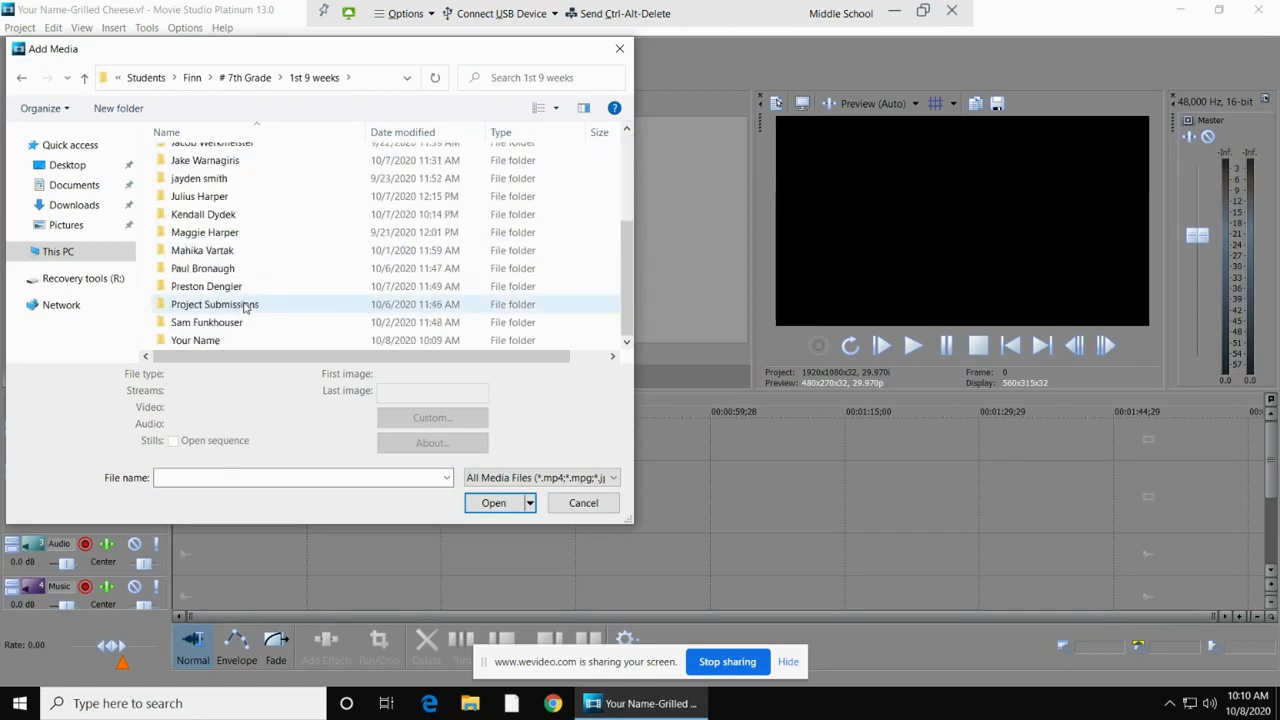
double_click(211, 341)
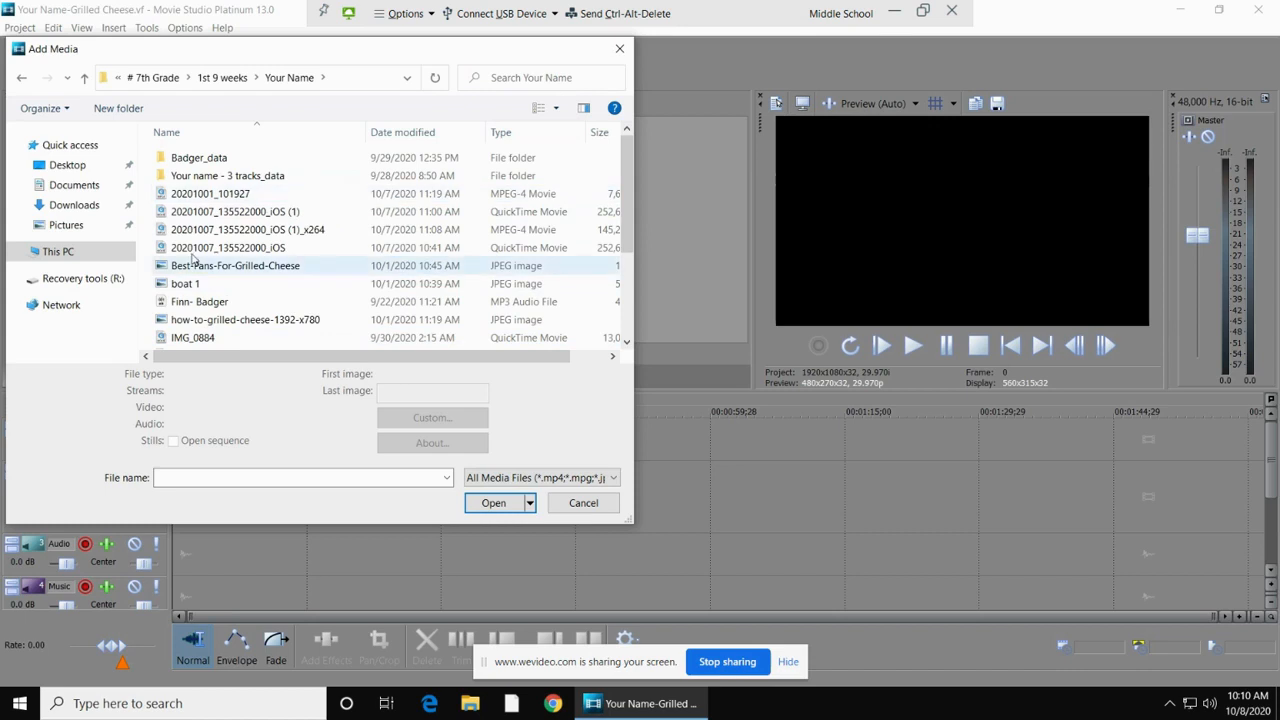
scroll(256, 272, down, 3)
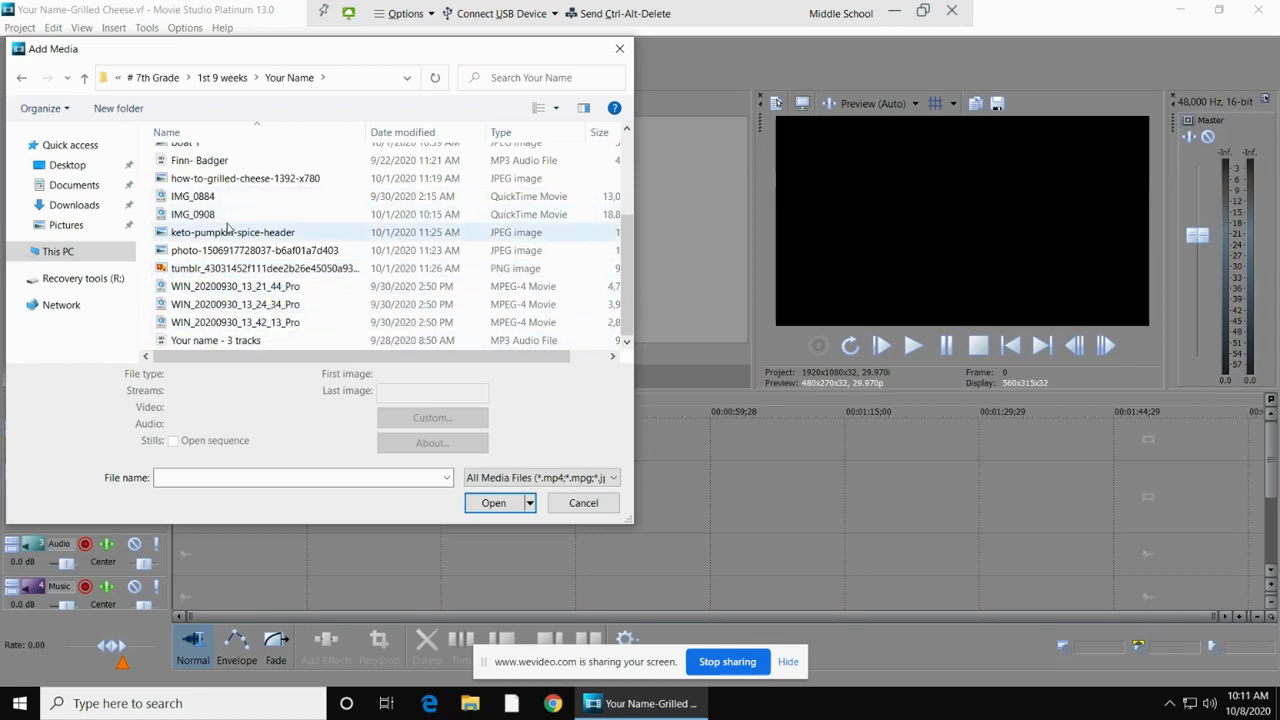
scroll(228, 229, up, 3)
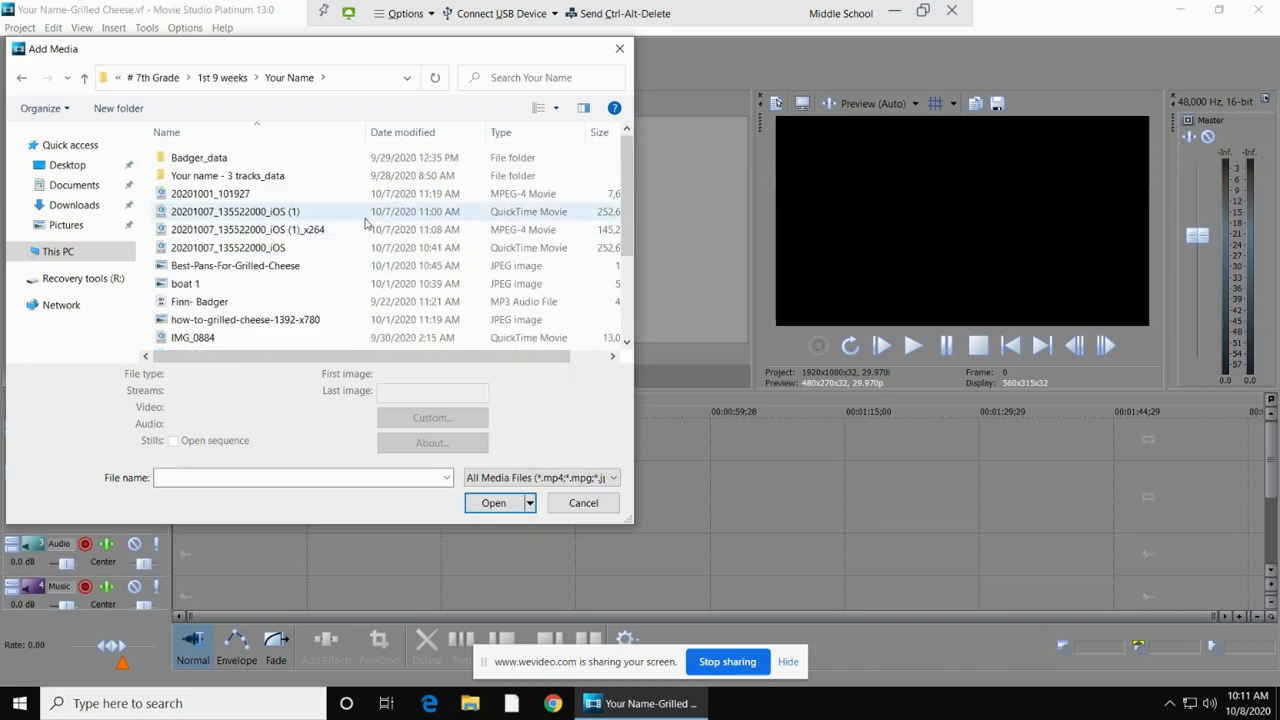
double_click(214, 195)
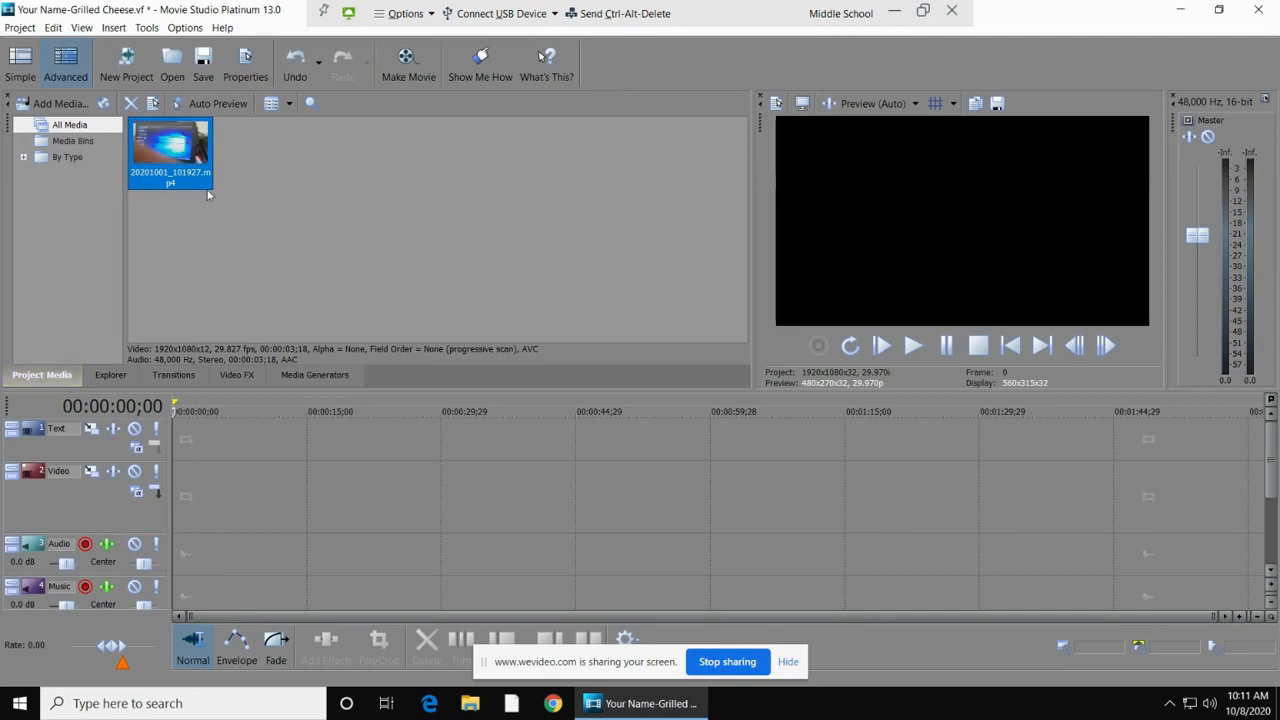
Step: Place the 20201001_101927.mp4 clip on the Video track at about 5.5 seconds and match the project video settings to it
click(485, 199)
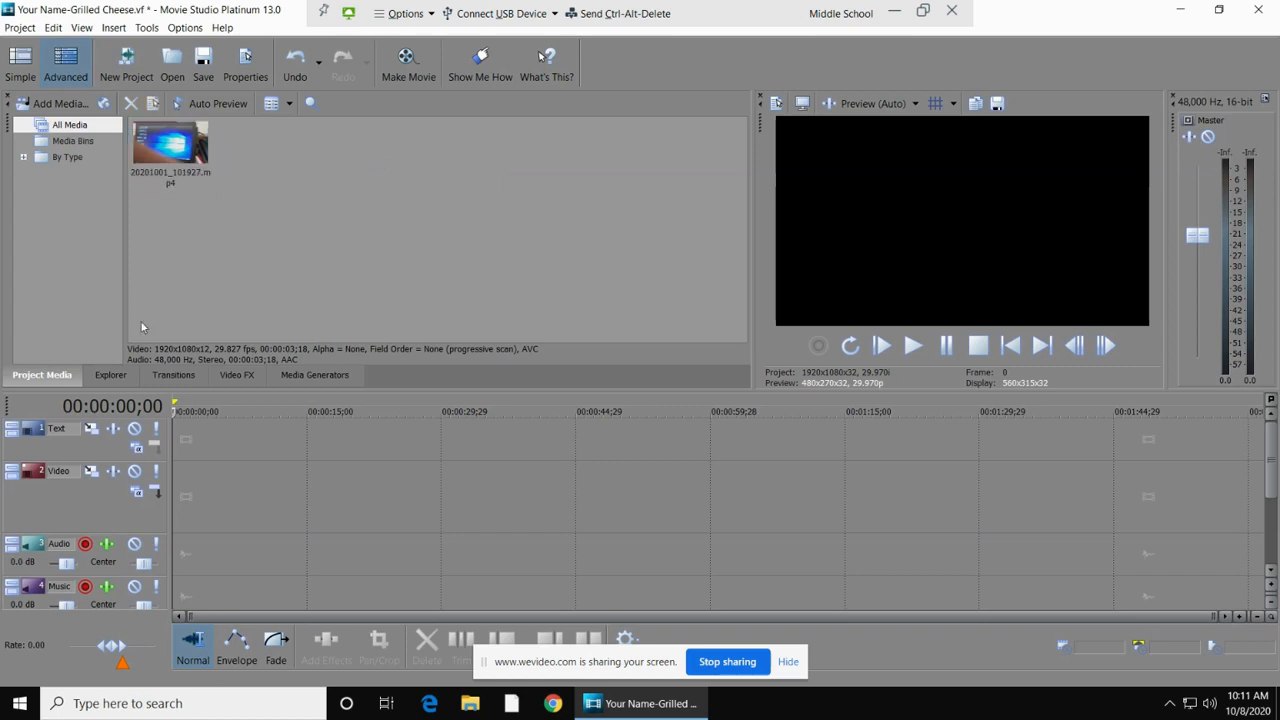
click(161, 153)
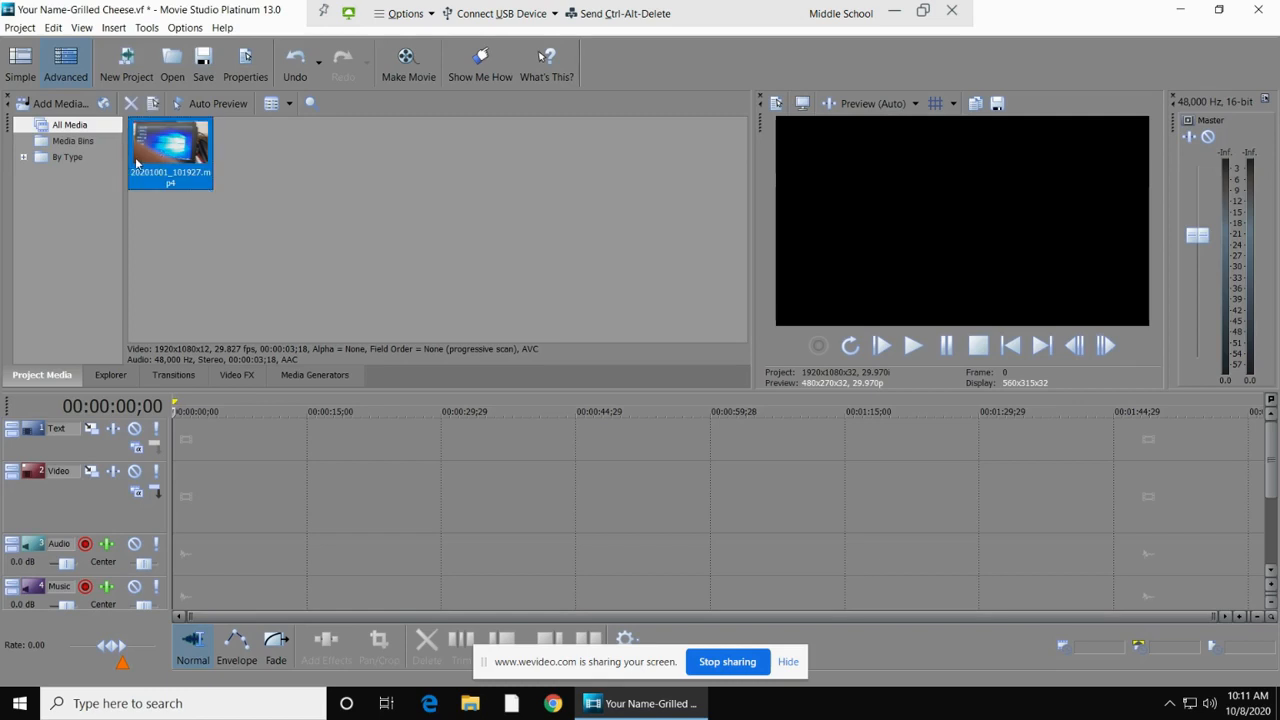
drag(138, 162, 229, 495)
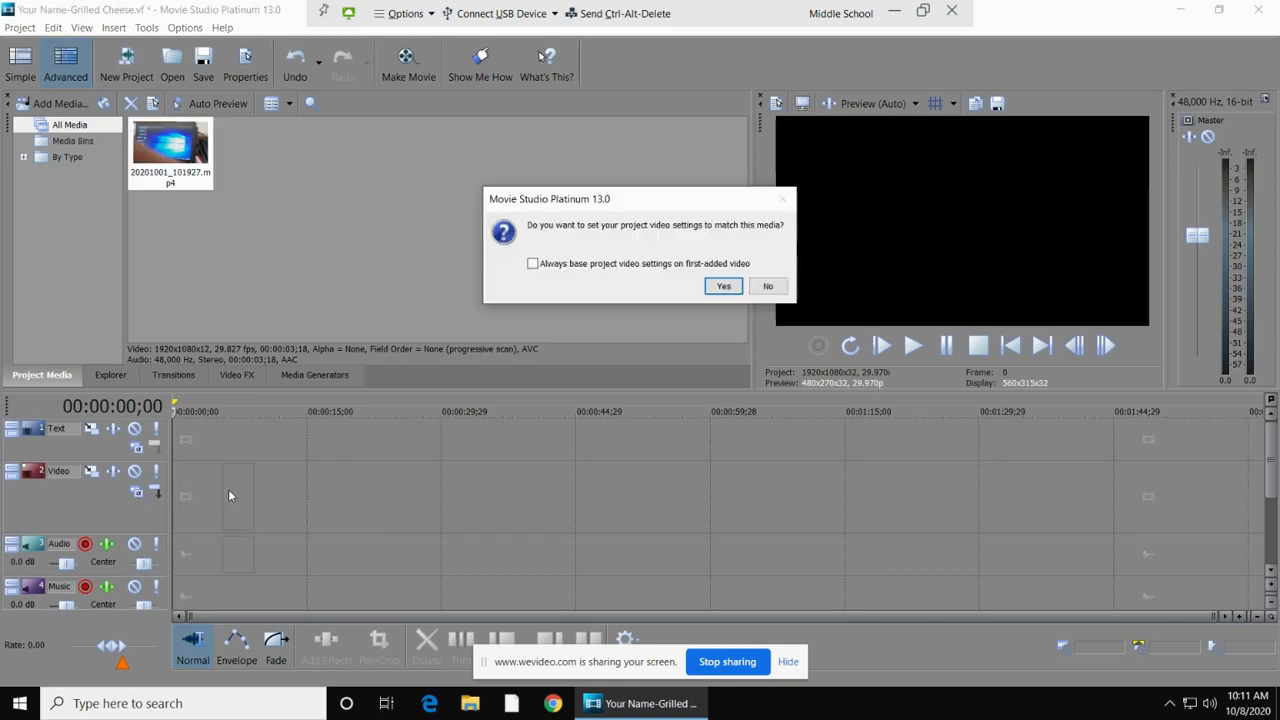
click(724, 287)
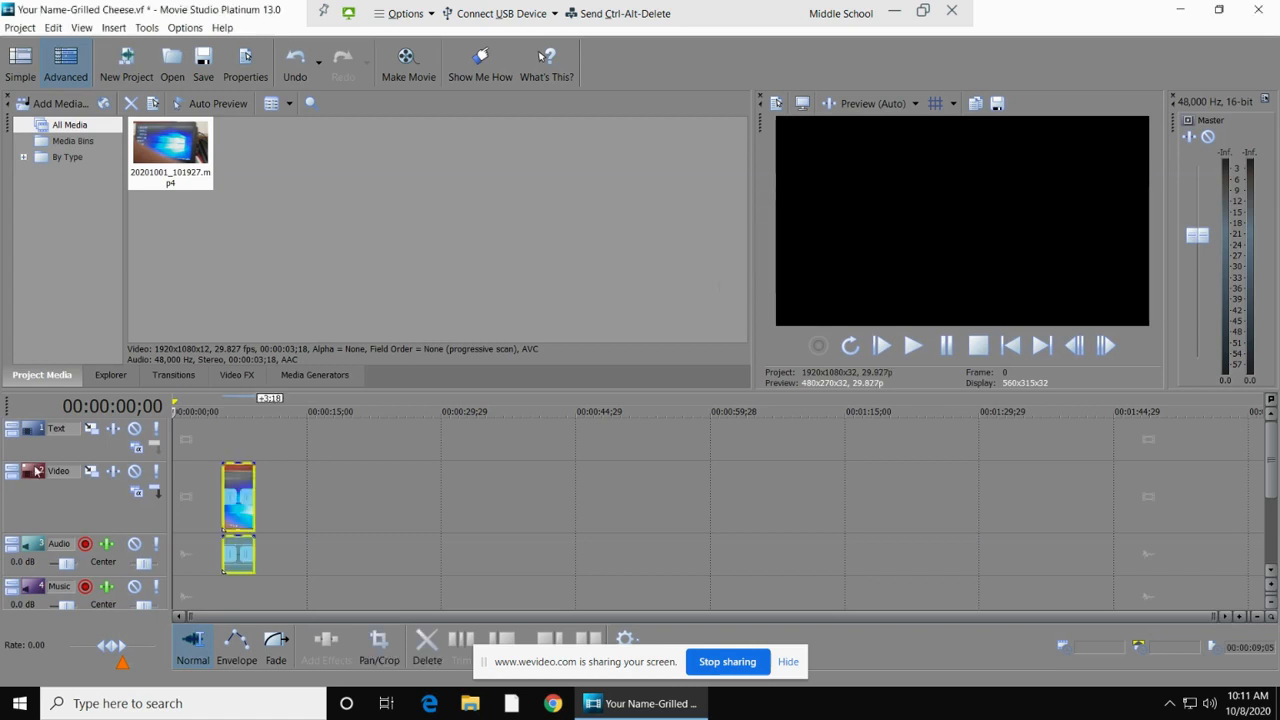
Step: Trim the clip's start at 00:00:05;27 and its end at 00:00:08;25
scroll(261, 534, up, 3)
scroll(261, 534, up, 2)
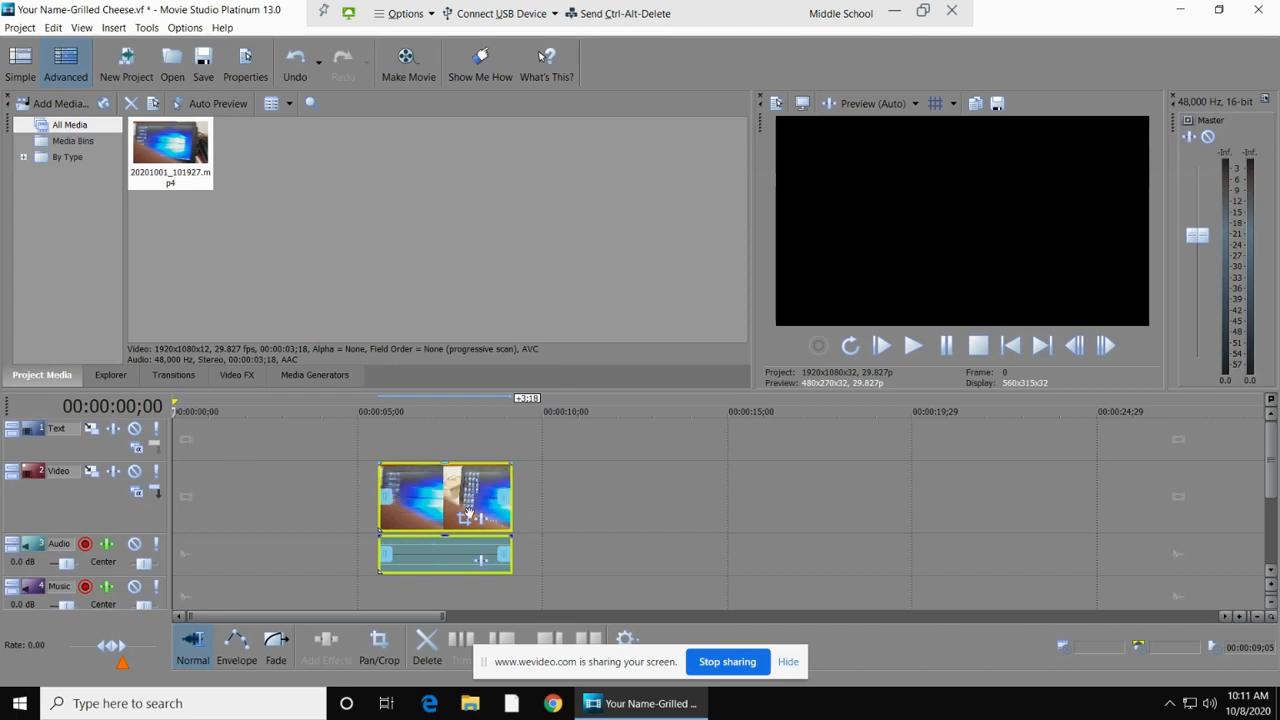
scroll(468, 515, down, 2)
scroll(468, 515, up, 2)
scroll(468, 515, up, 2)
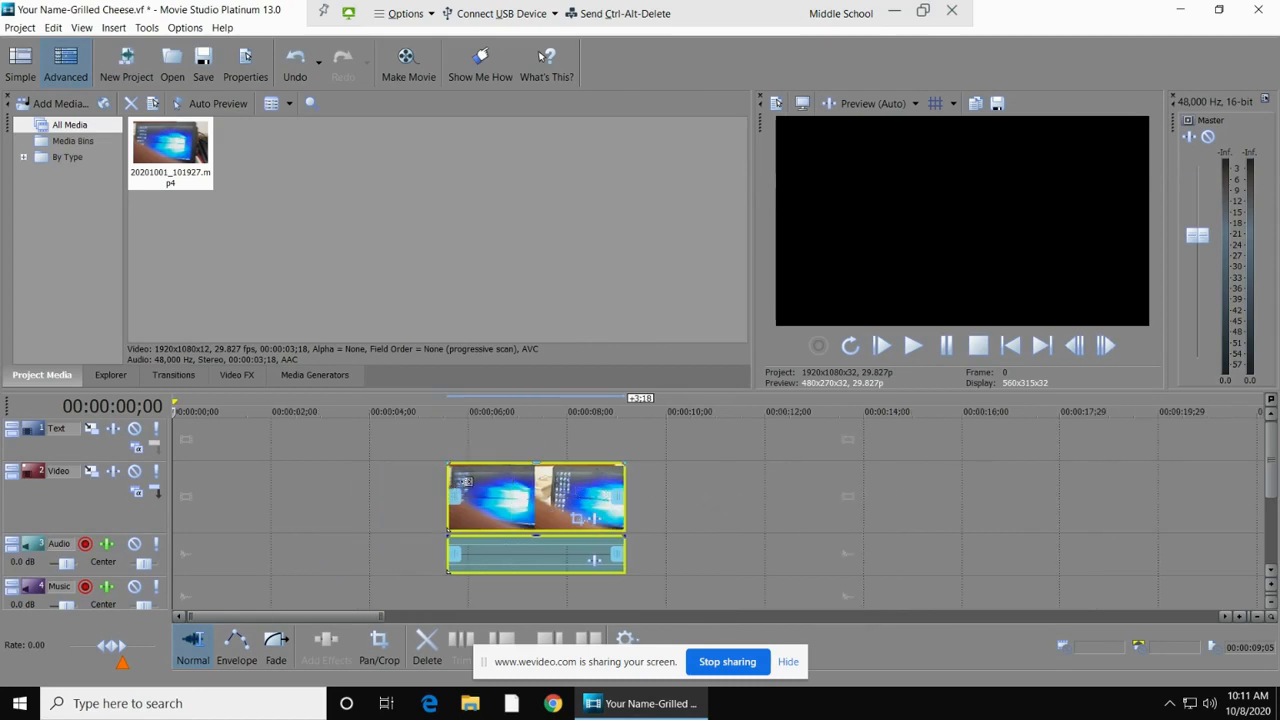
click(469, 481)
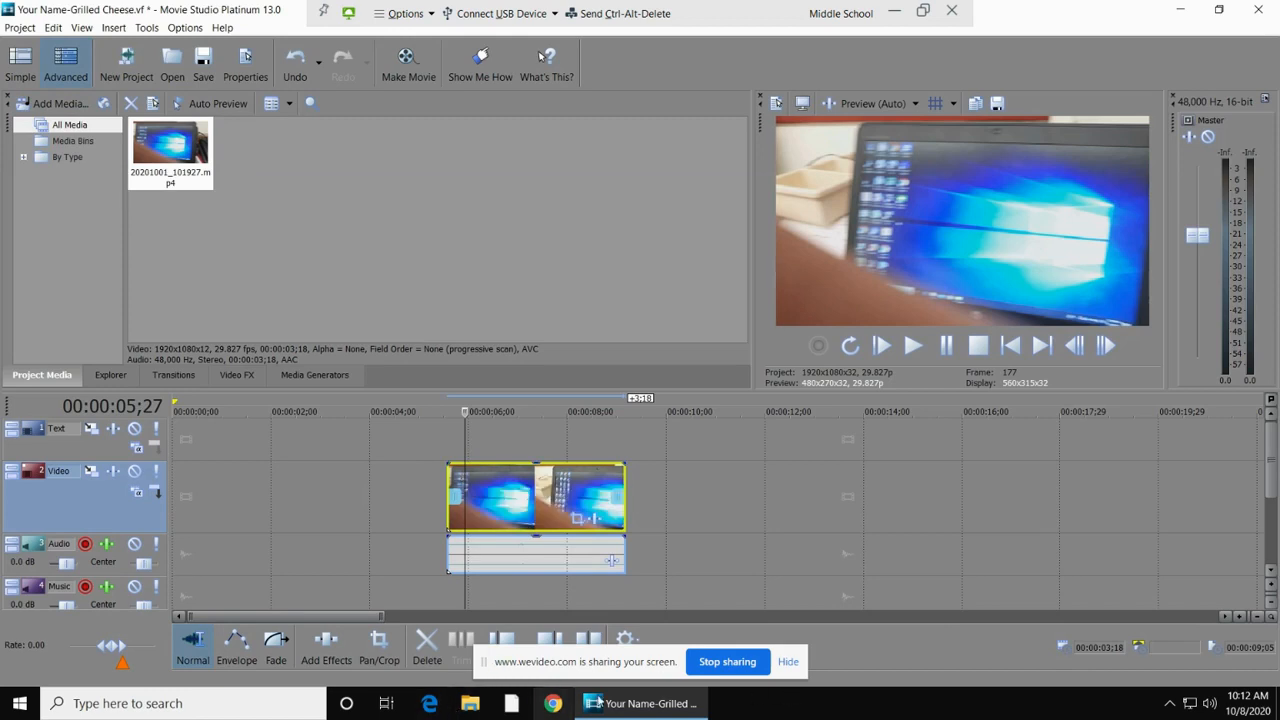
click(780, 665)
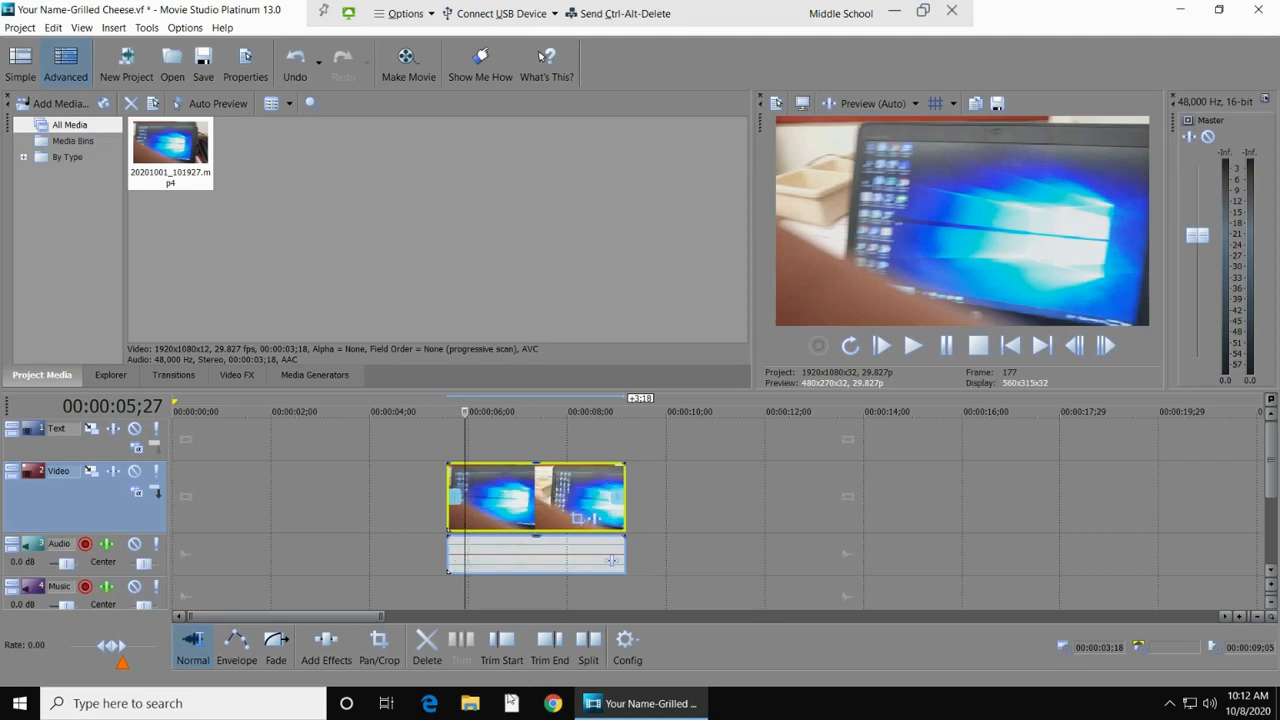
click(500, 642)
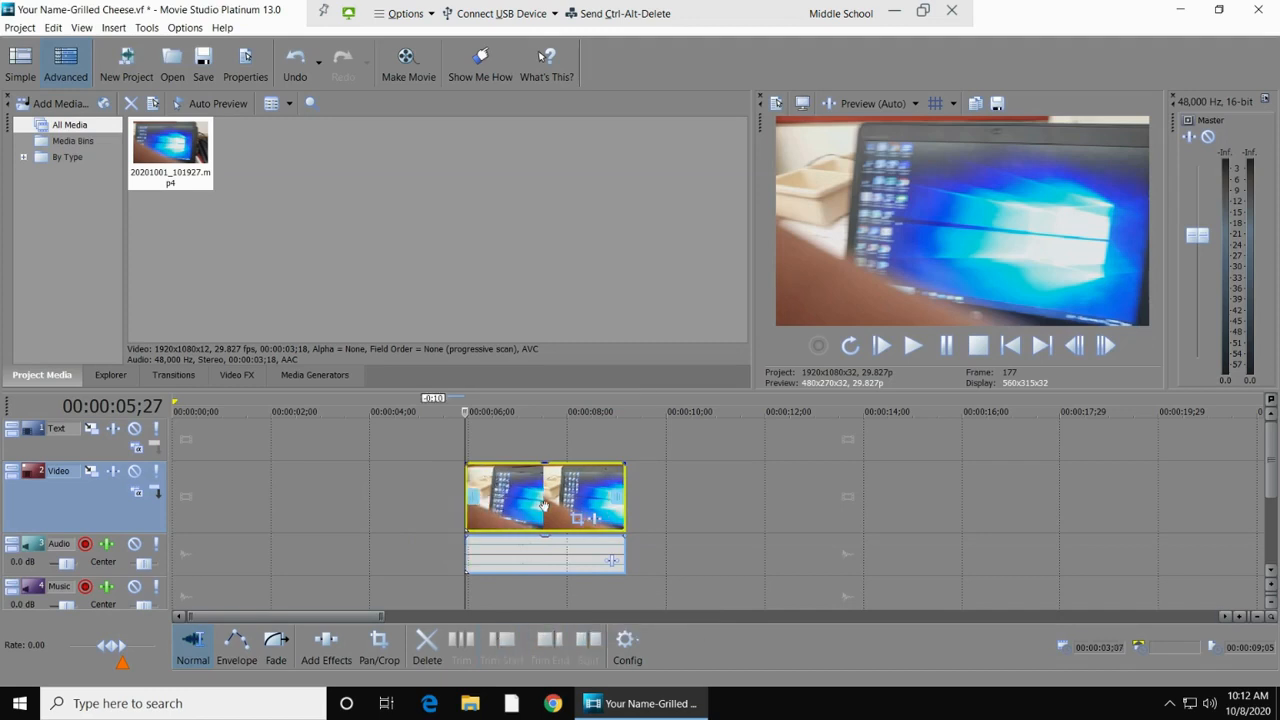
click(608, 484)
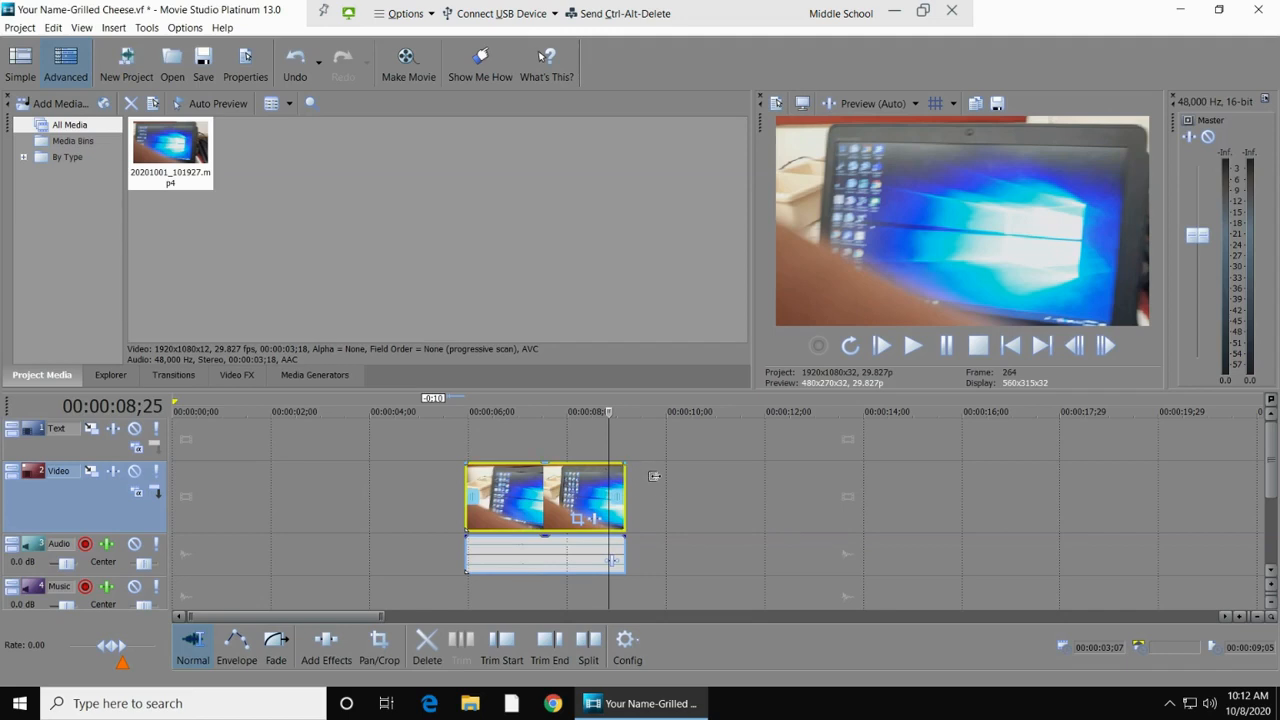
click(545, 650)
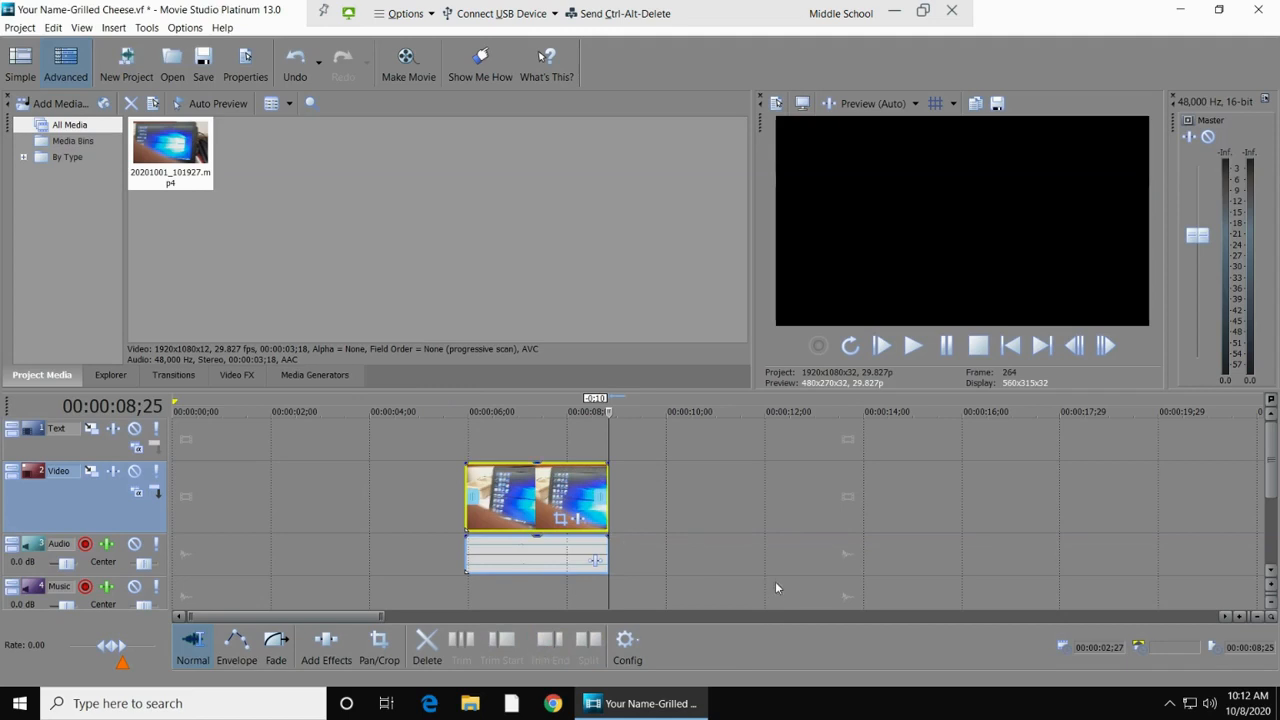
Step: Split the trimmed clip at 00:00:06;21 and at 00:00:08;07
click(505, 488)
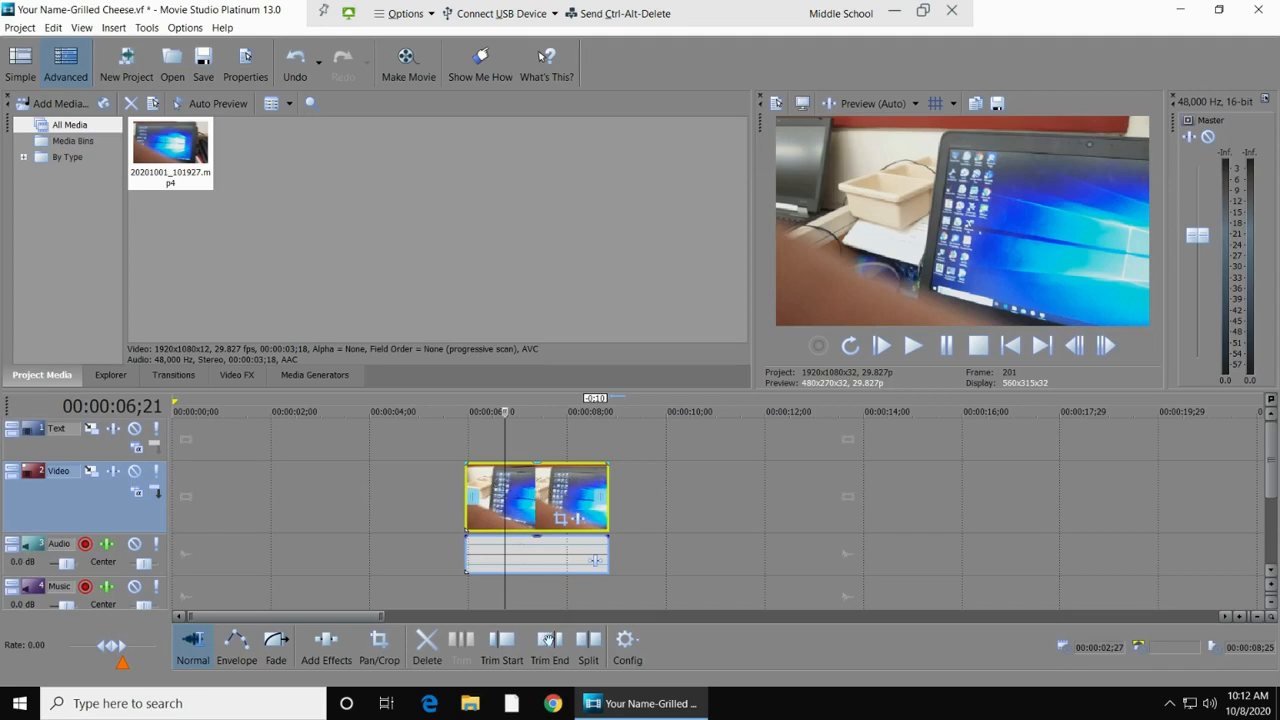
click(590, 648)
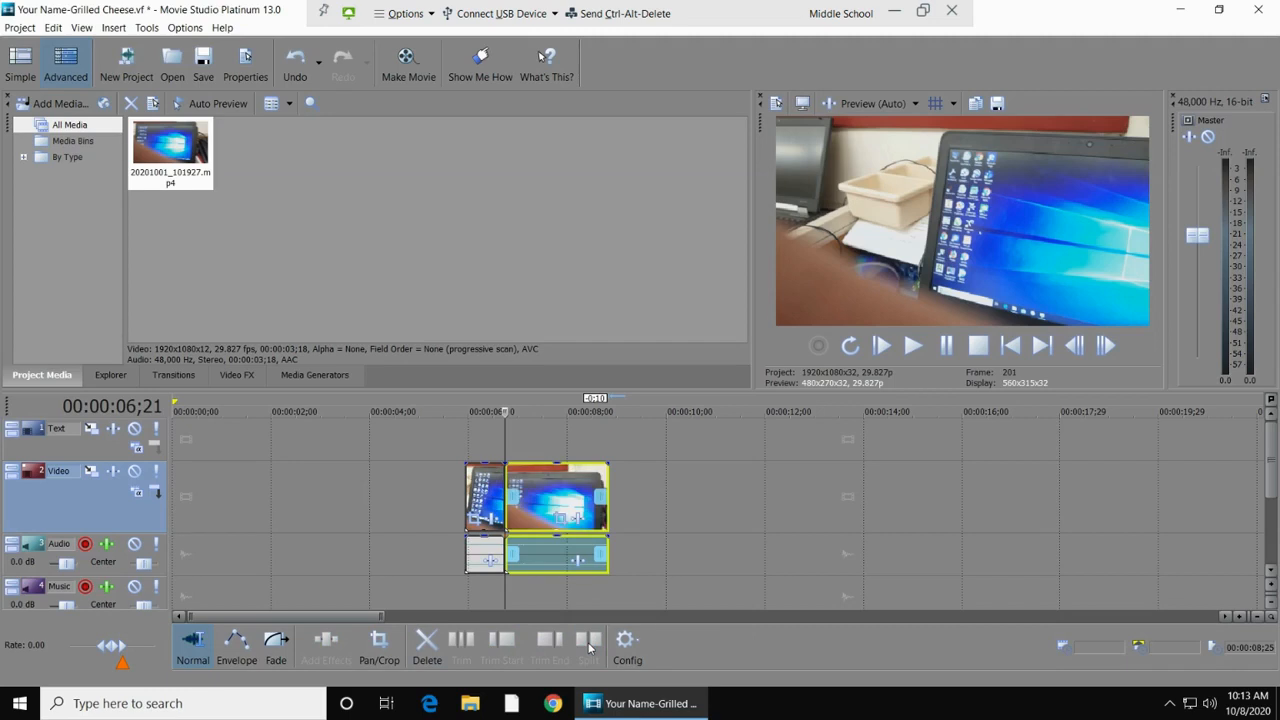
click(579, 483)
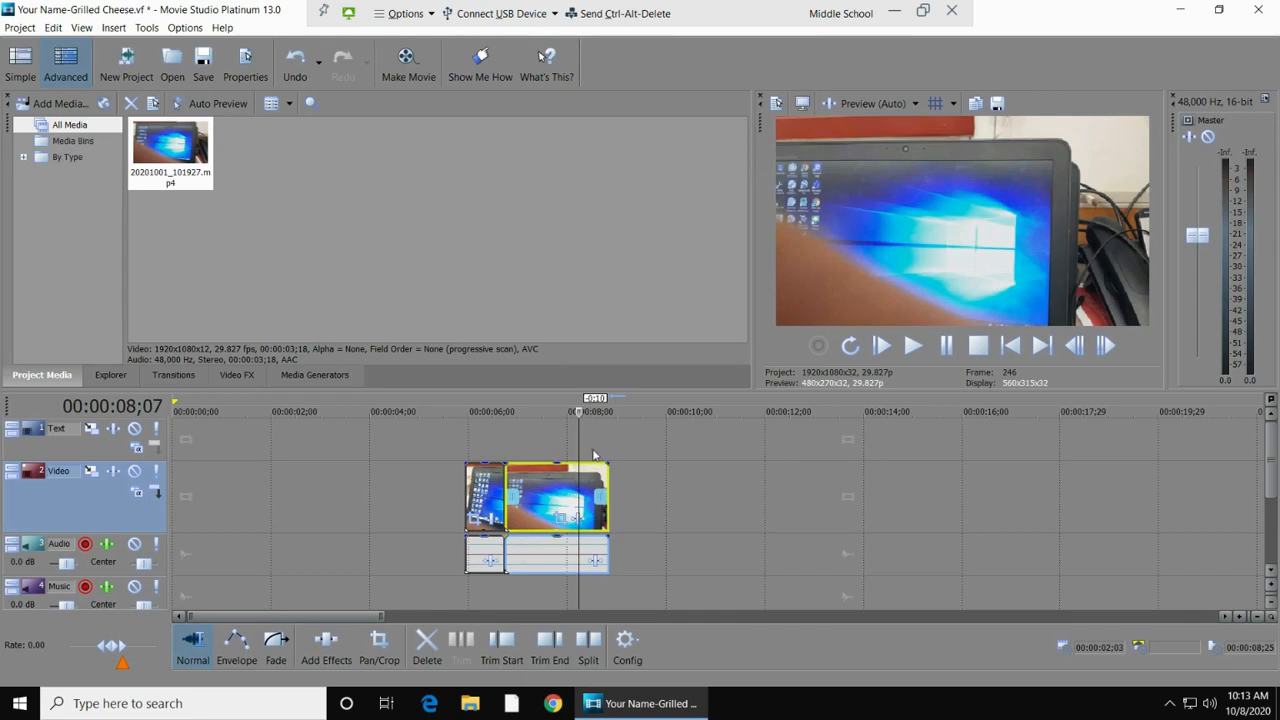
click(590, 645)
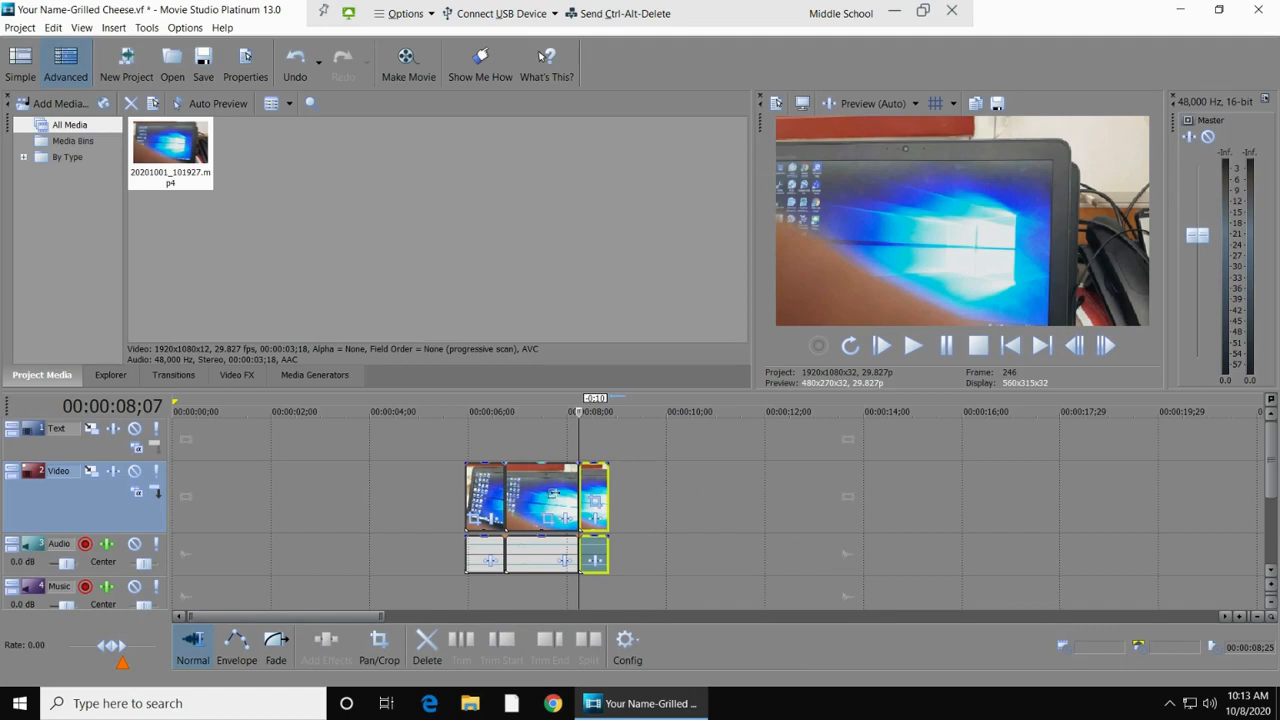
Step: Move the middle piece along the Video track to about 13.3 seconds and delete the short piece near 8 seconds
drag(533, 494, 884, 496)
click(747, 487)
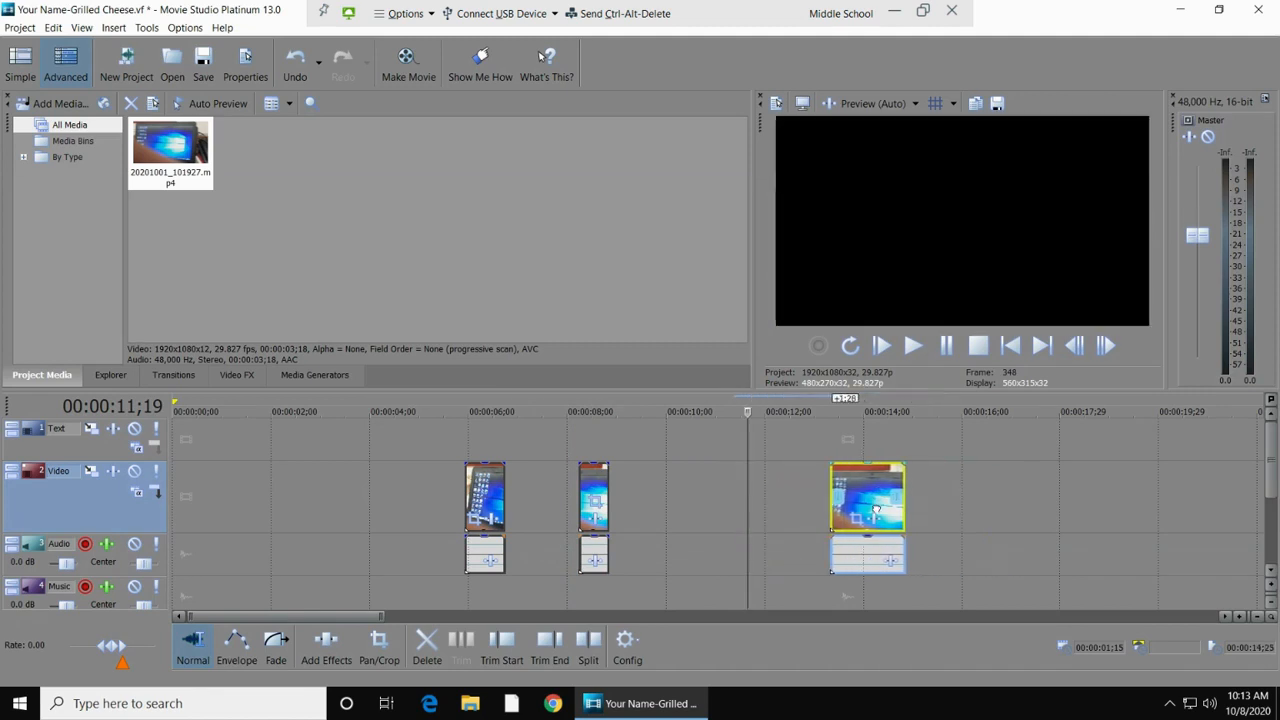
click(594, 480)
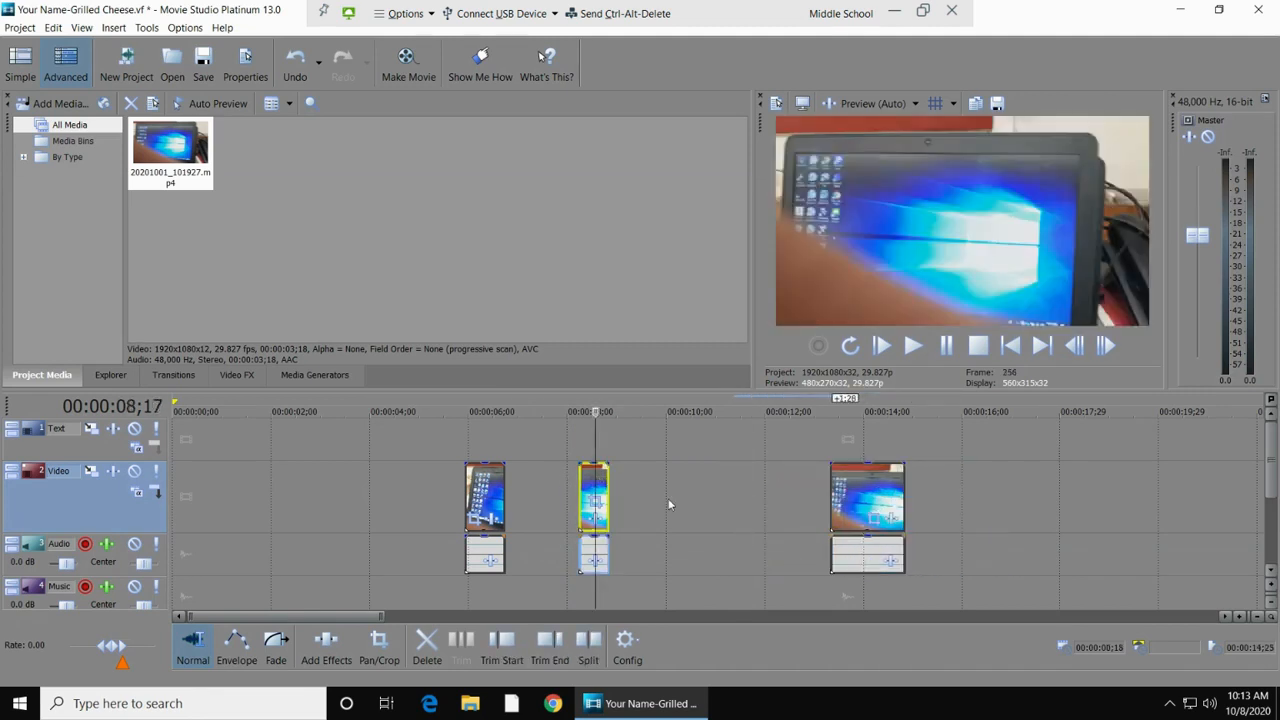
click(590, 481)
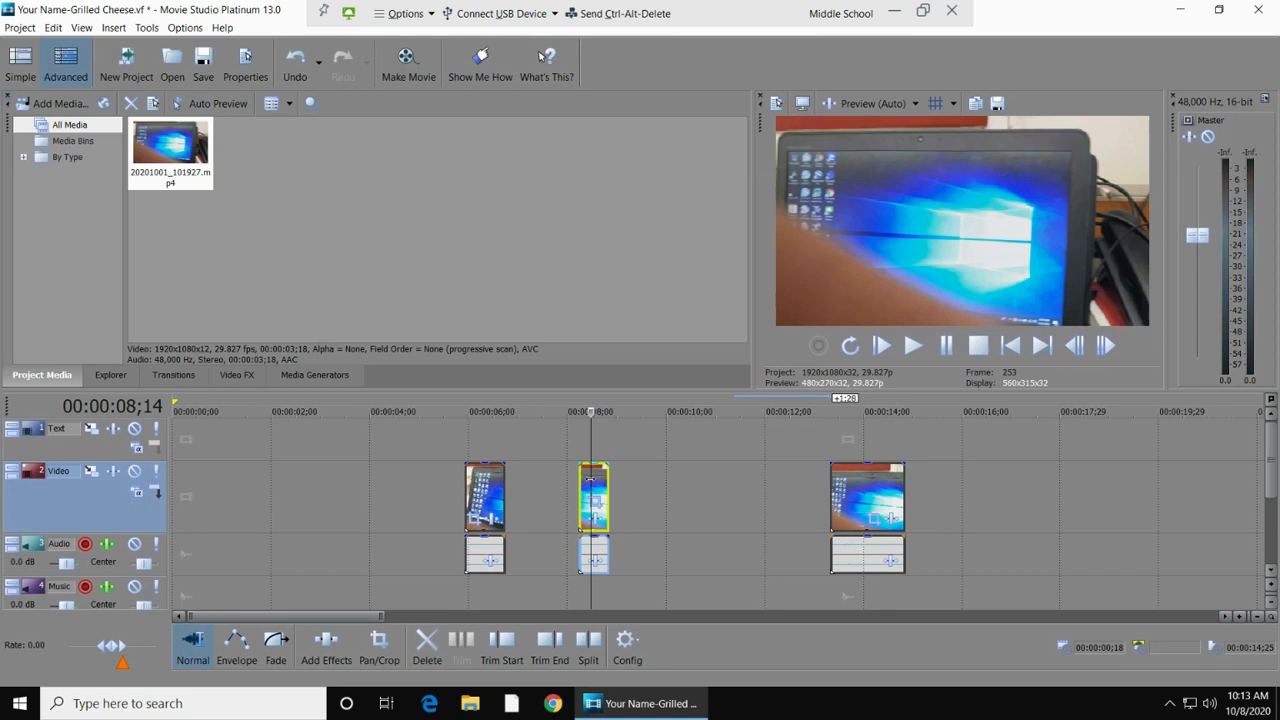
key(Delete)
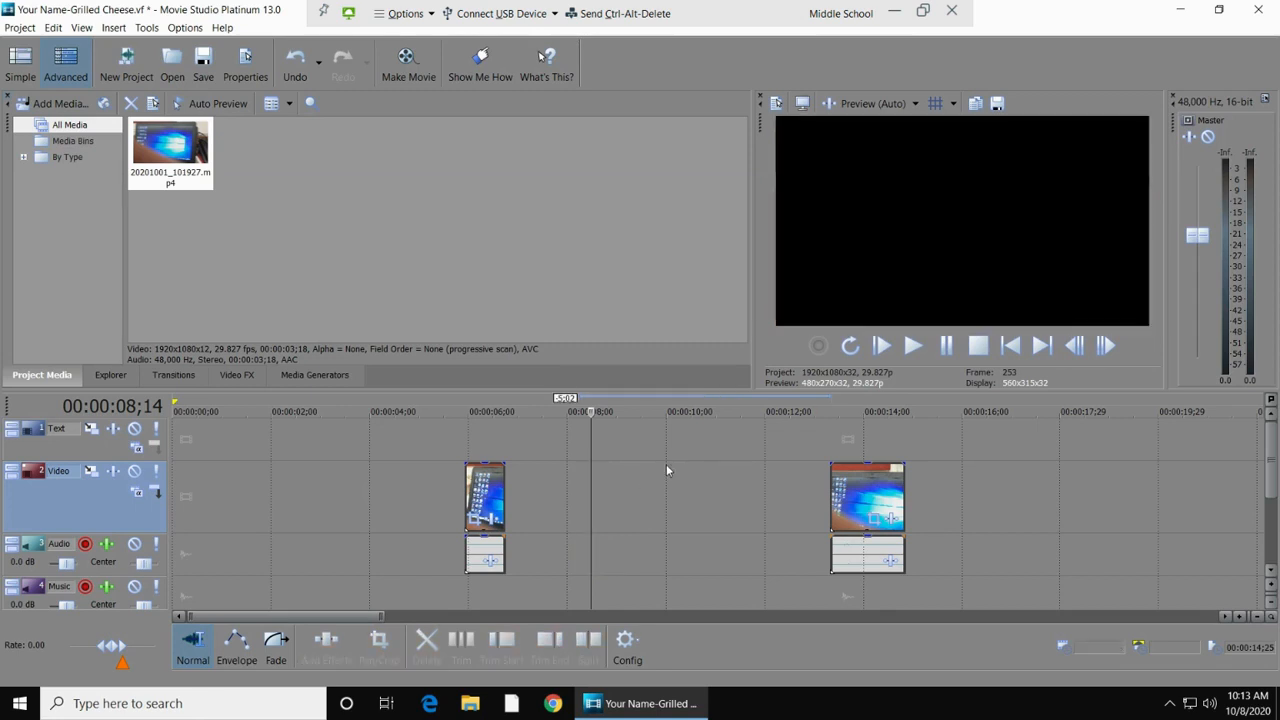
Step: Move the longer piece back along the Video track so it starts at about 8.3 seconds
click(870, 500)
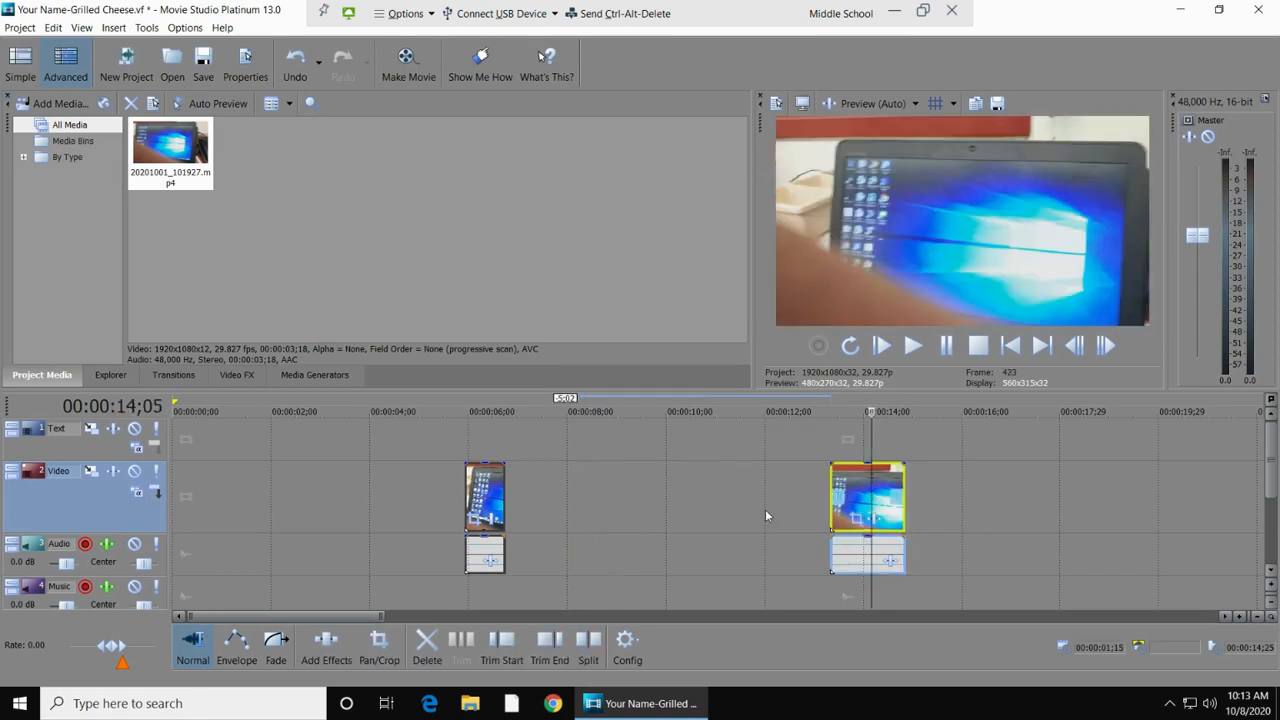
drag(862, 490, 612, 485)
click(612, 485)
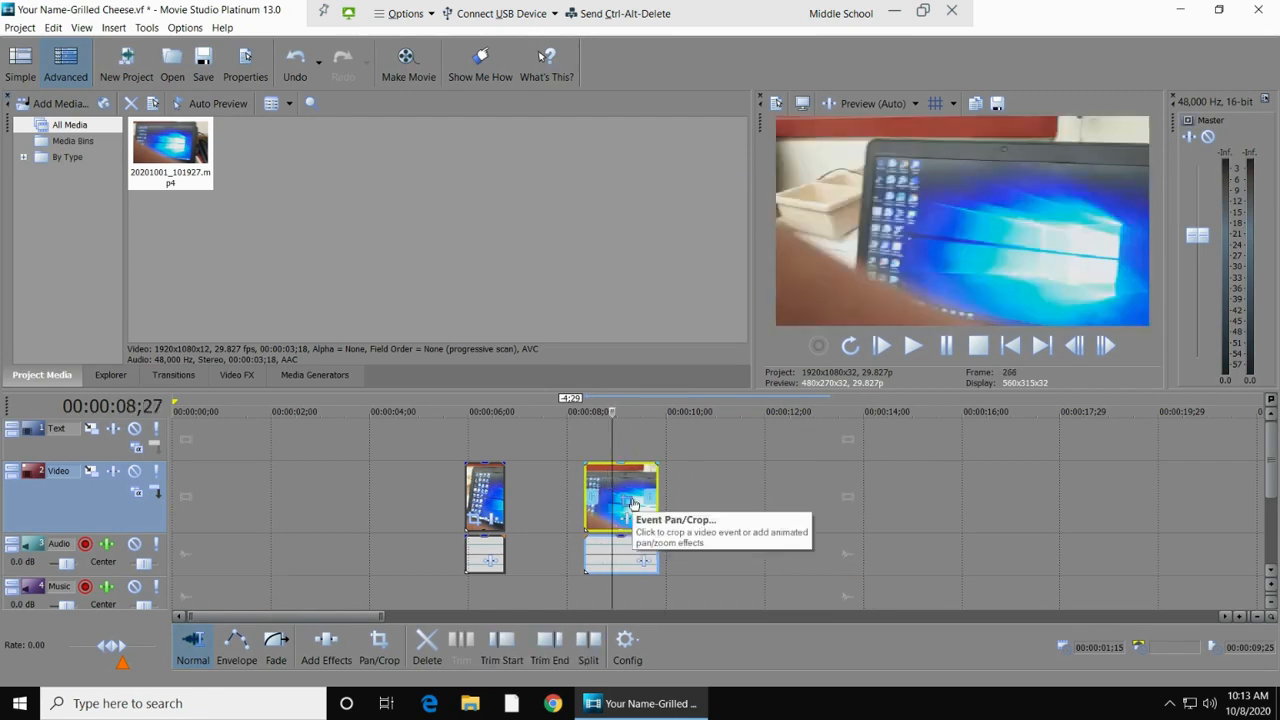
Step: Split the longer piece at 00:00:08;27 and delete the part before the split
key(s)
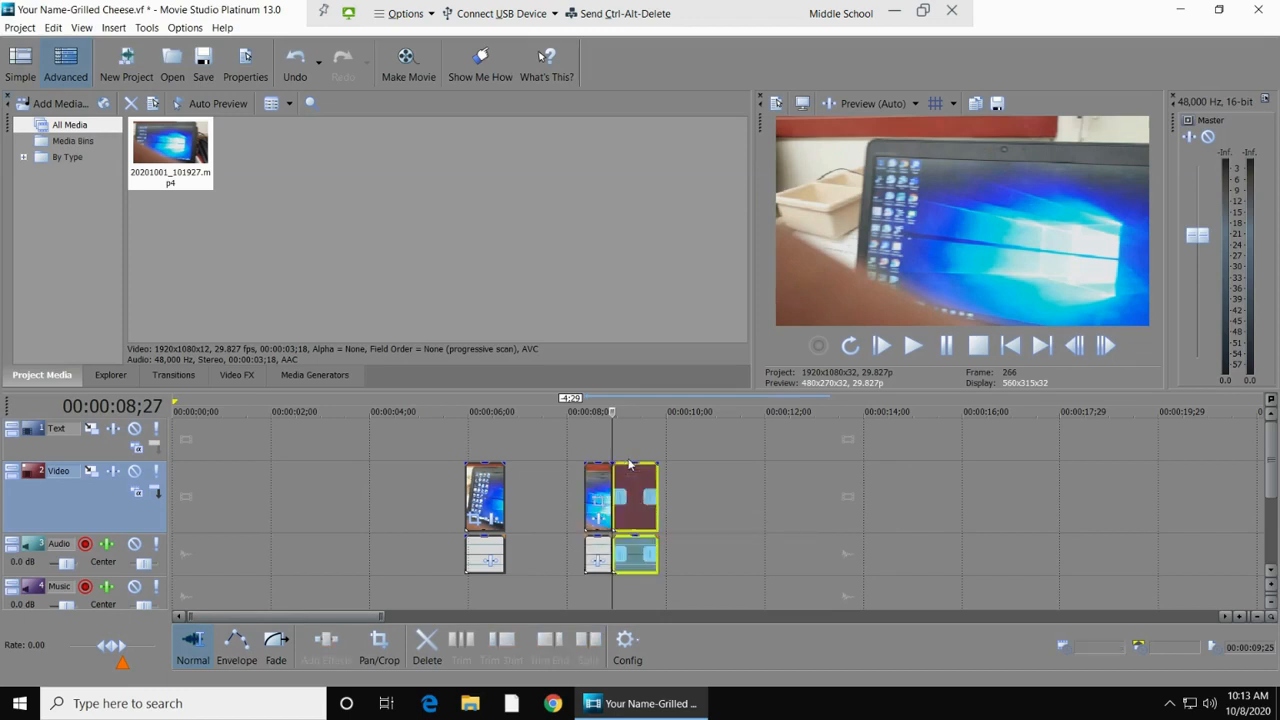
click(598, 481)
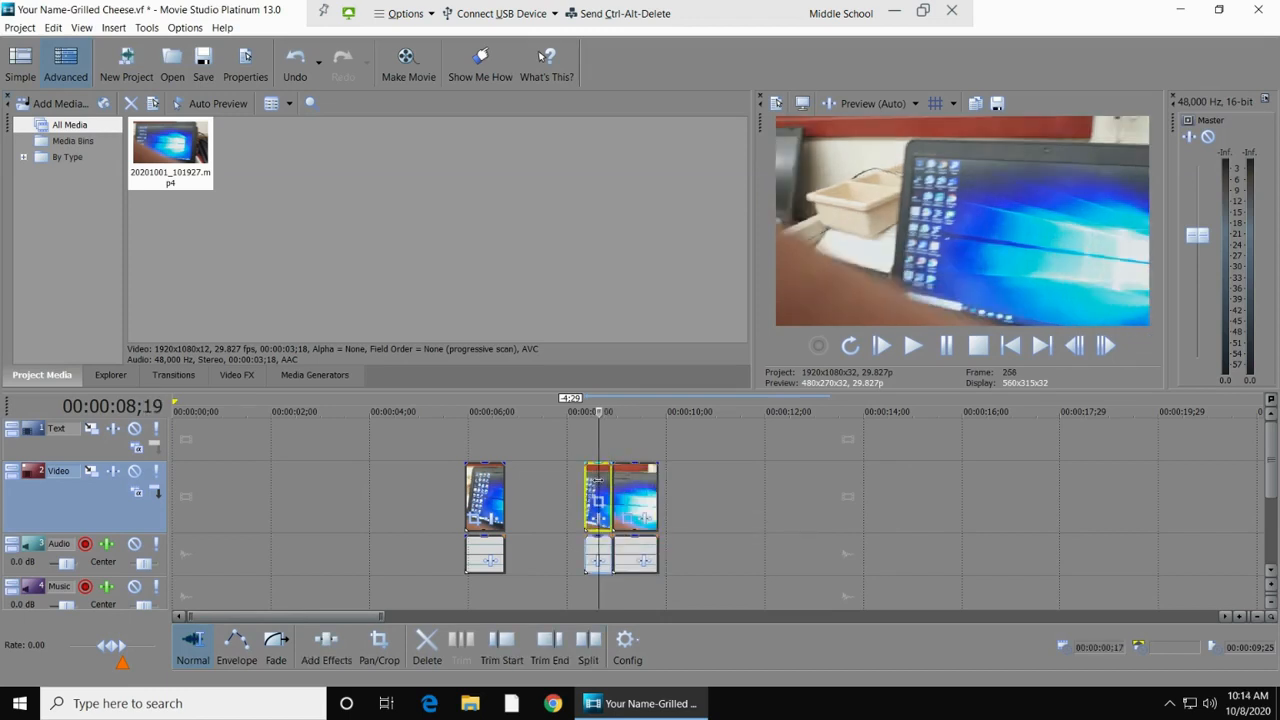
key(Delete)
Step: Rearrange the two remaining pieces on the Video track, placing the first at about 9.6 seconds and the other at about 12.1 seconds
drag(630, 488, 392, 496)
drag(488, 483, 700, 494)
drag(409, 481, 797, 490)
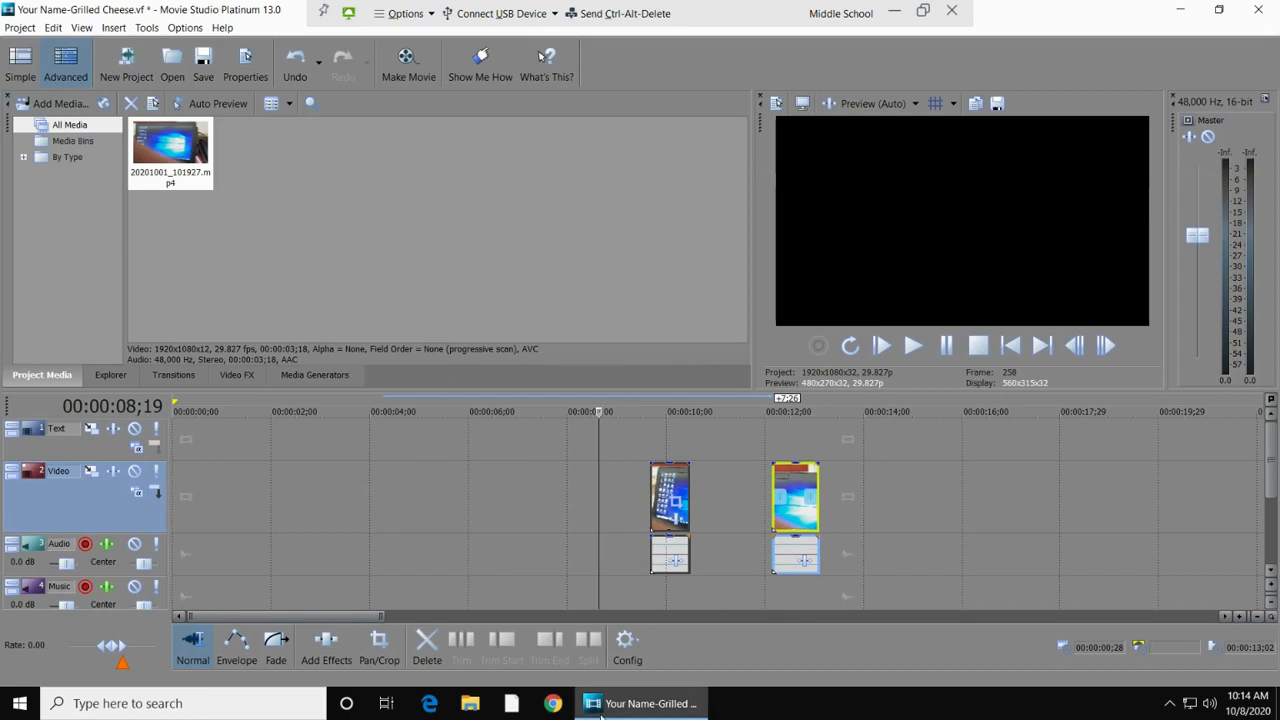
Step: Minimize Movie Studio and the remote desktop session to get back to the local Windows desktop
mouse_move(640, 712)
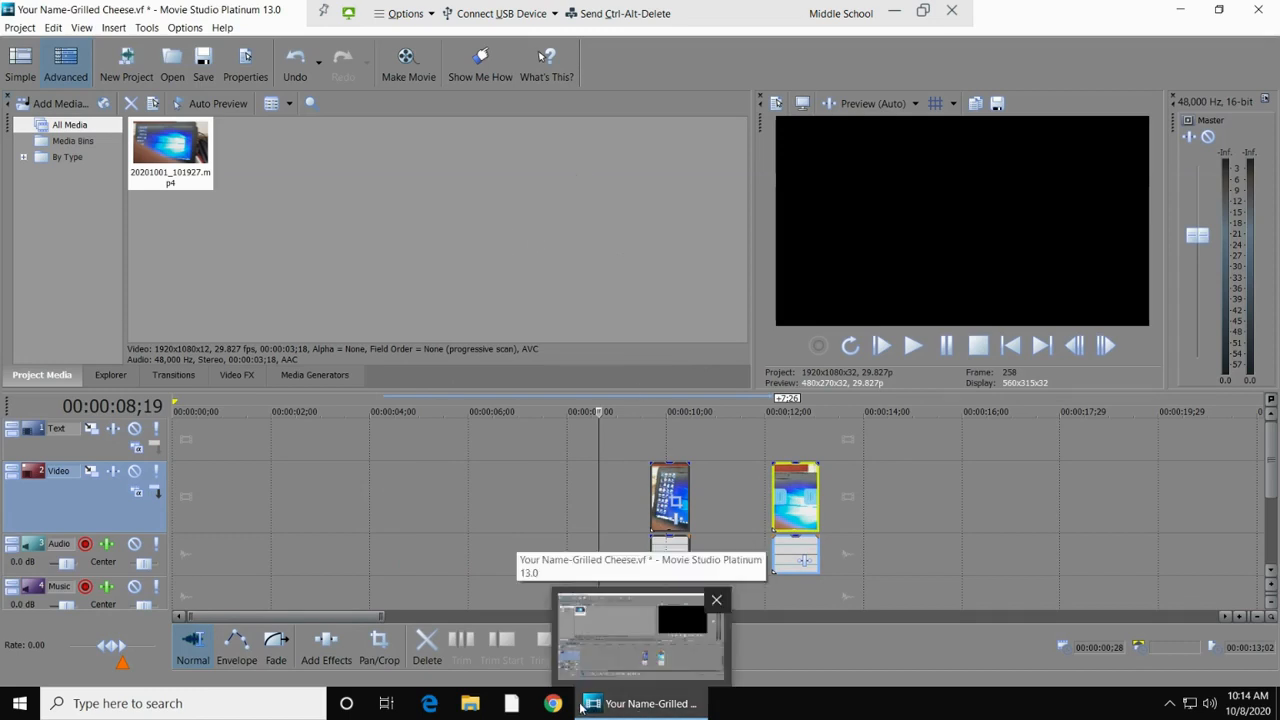
click(1181, 10)
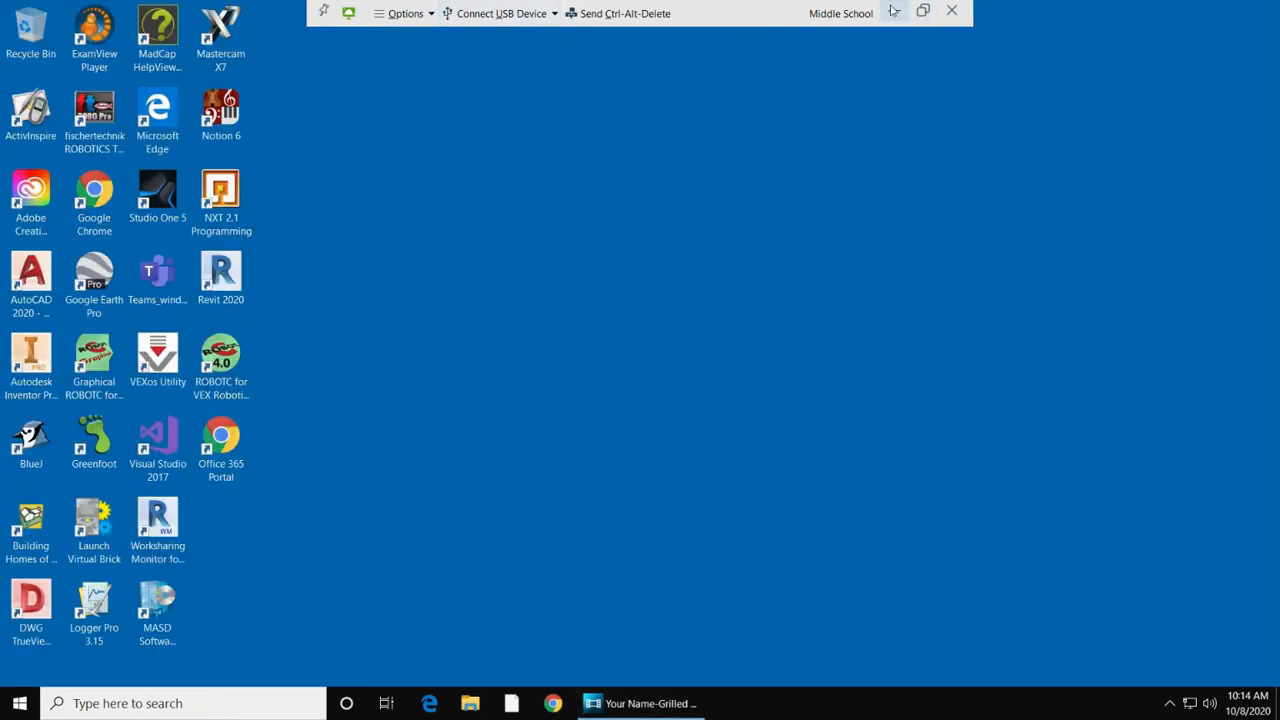
click(894, 10)
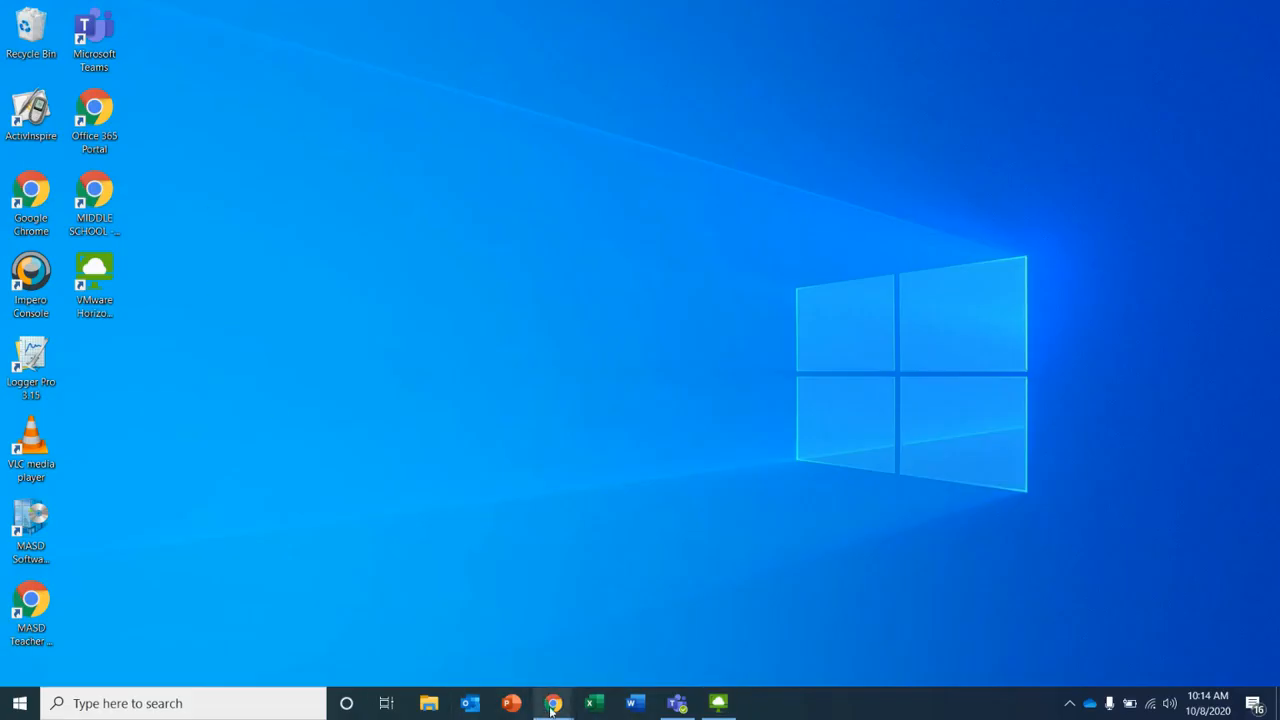